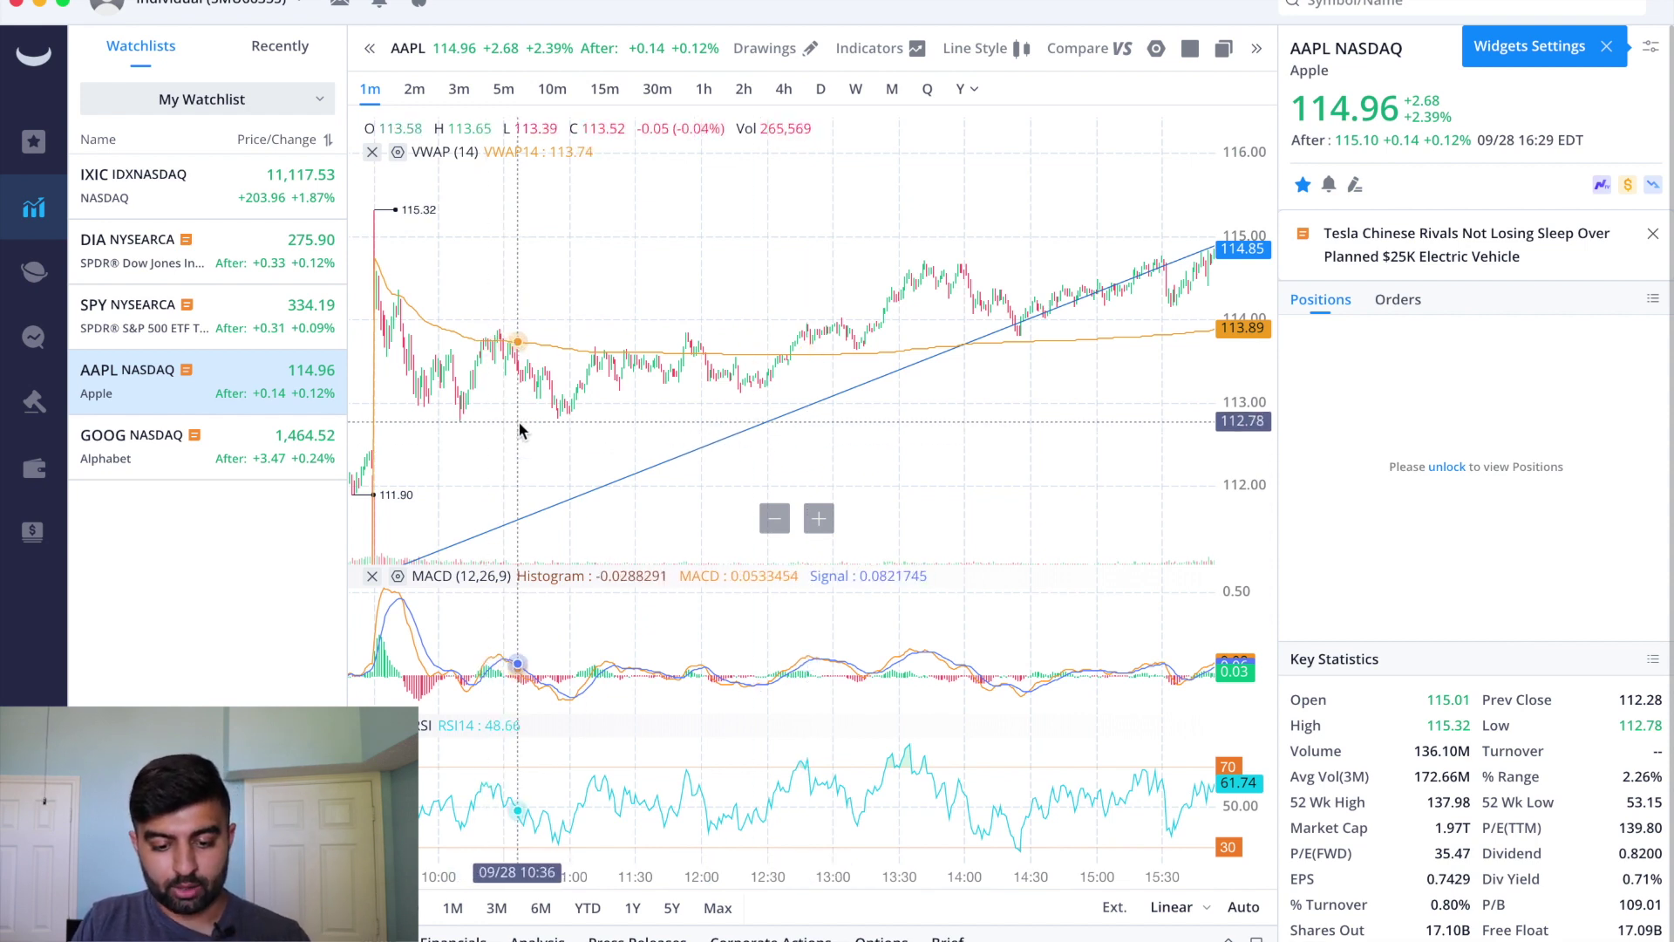
# Examine AAPL's intraday price action against VWAP on the 5-minute and 1-minute charts, going back to mid-September.
pyautogui.press('Right')
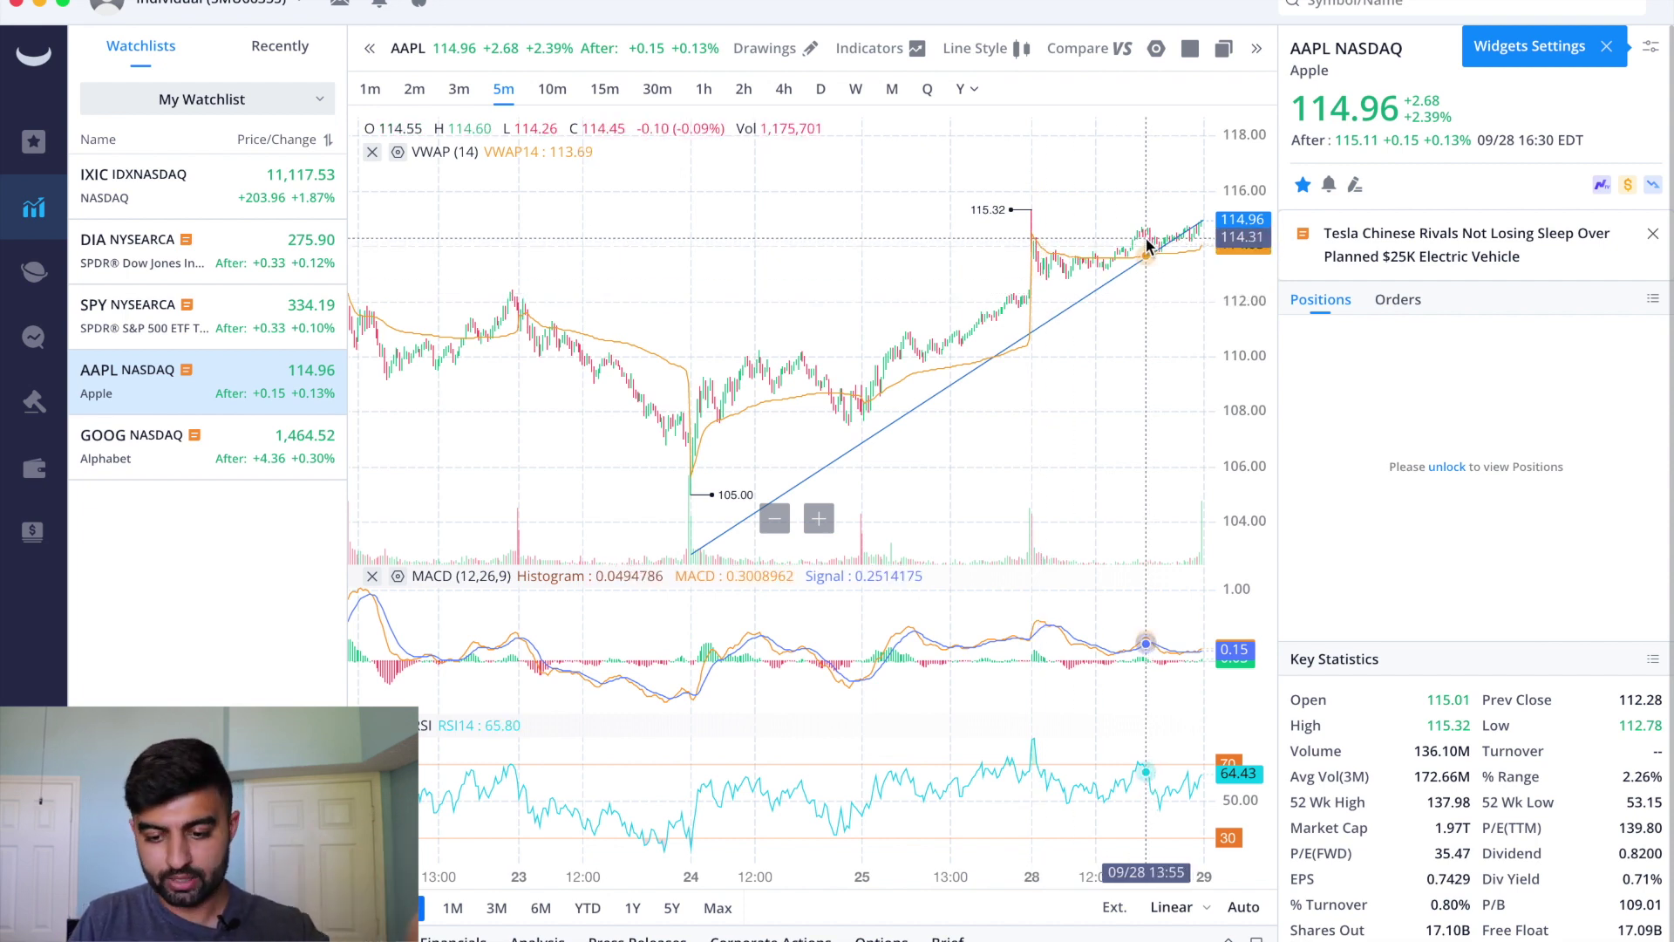
pyautogui.scroll(3, 1065, 328)
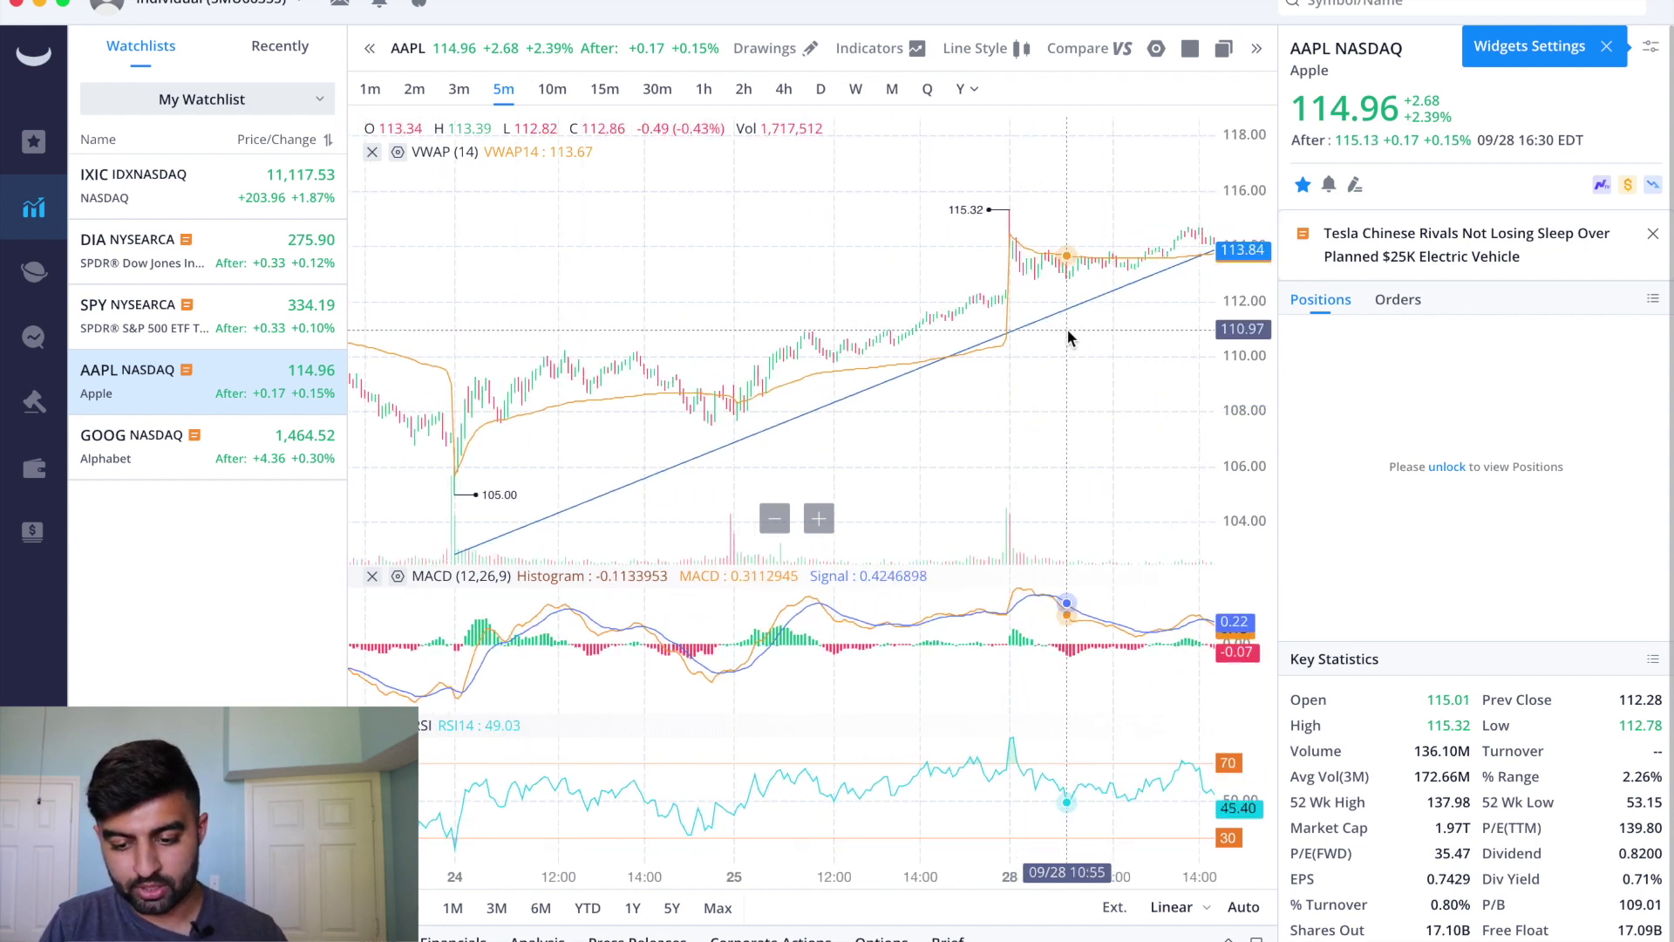
pyautogui.scroll(2, 1065, 327)
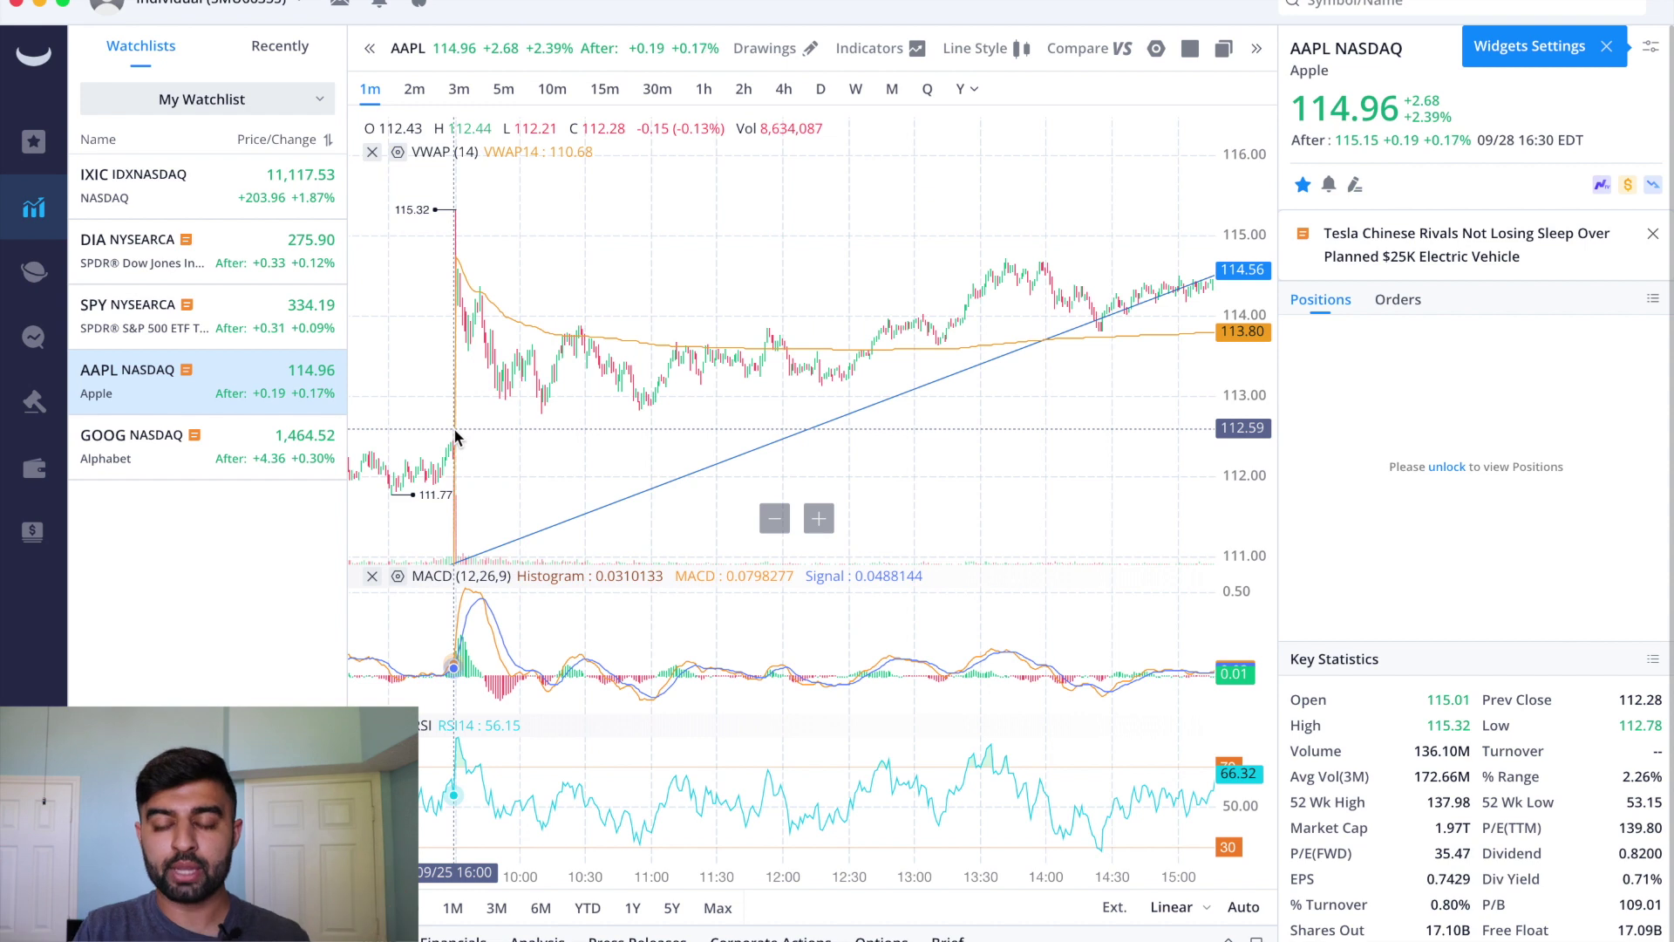
pyautogui.scroll(-3, 552, 438)
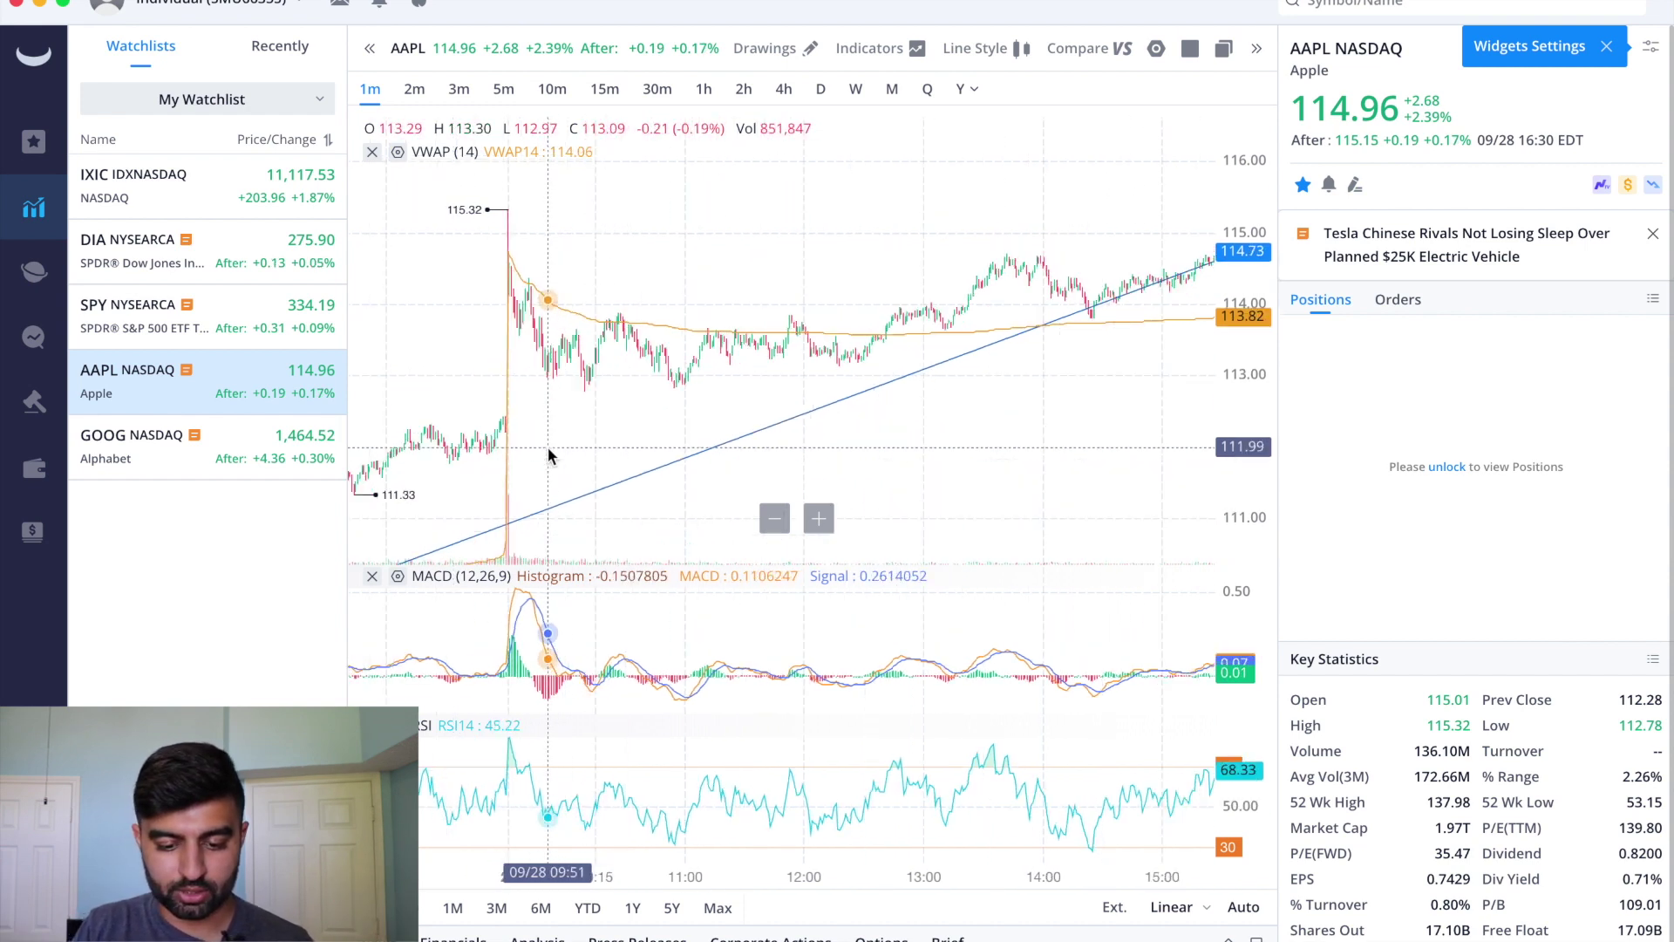
pyautogui.hscroll(-10, 549, 453)
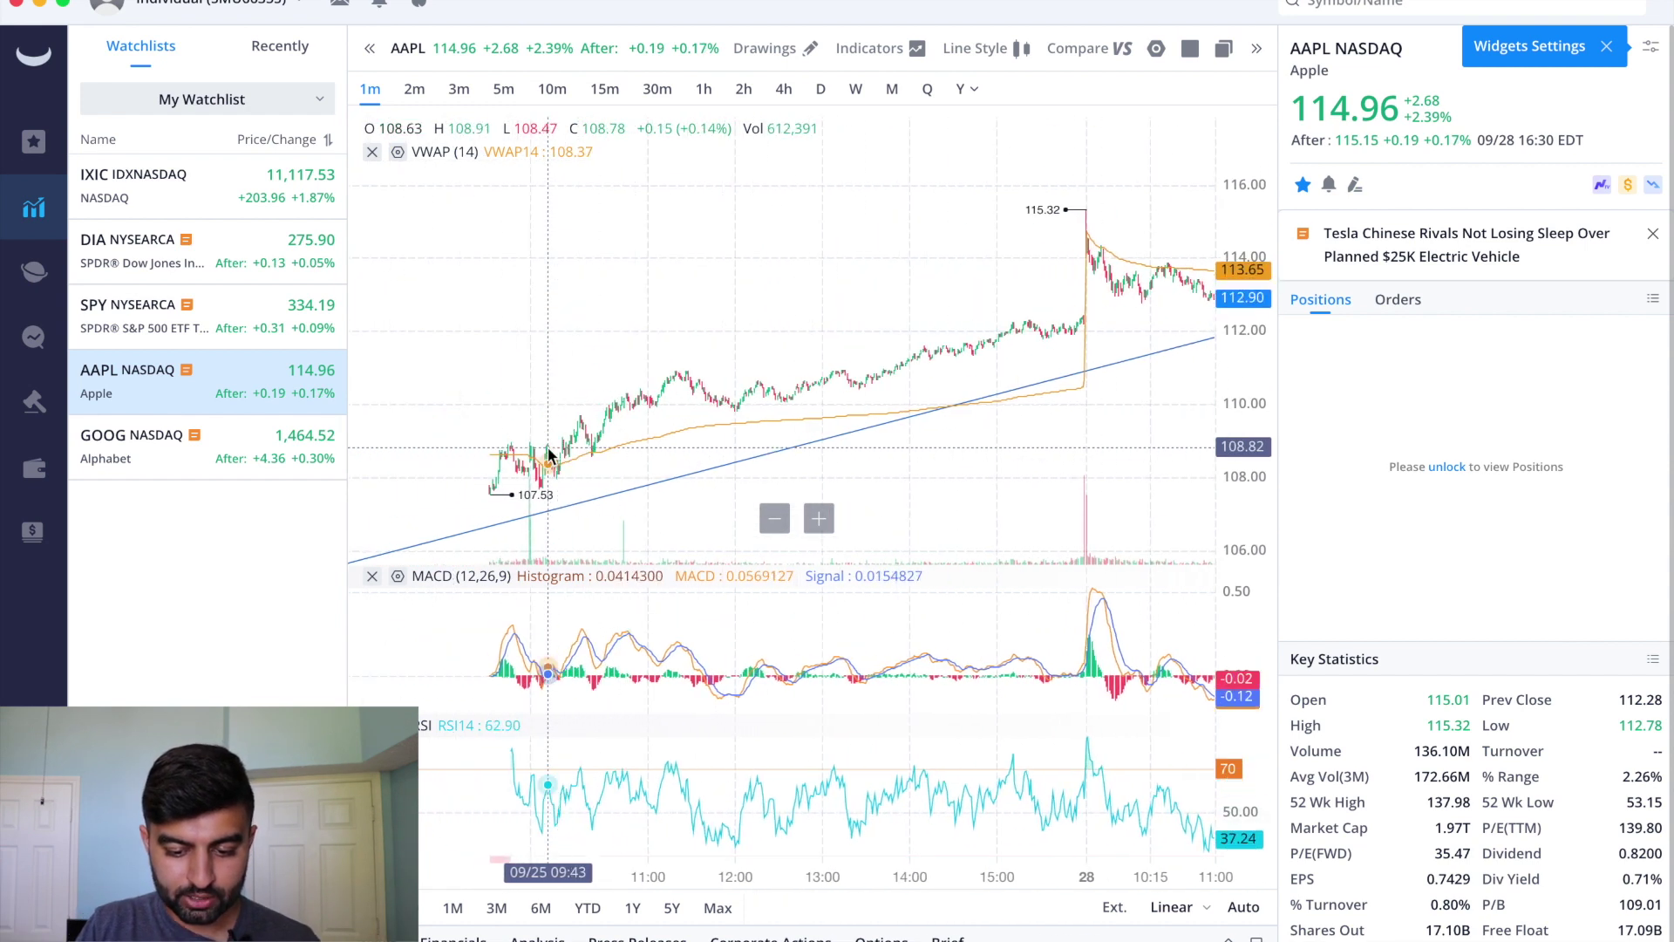
pyautogui.hscroll(-10, 630, 447)
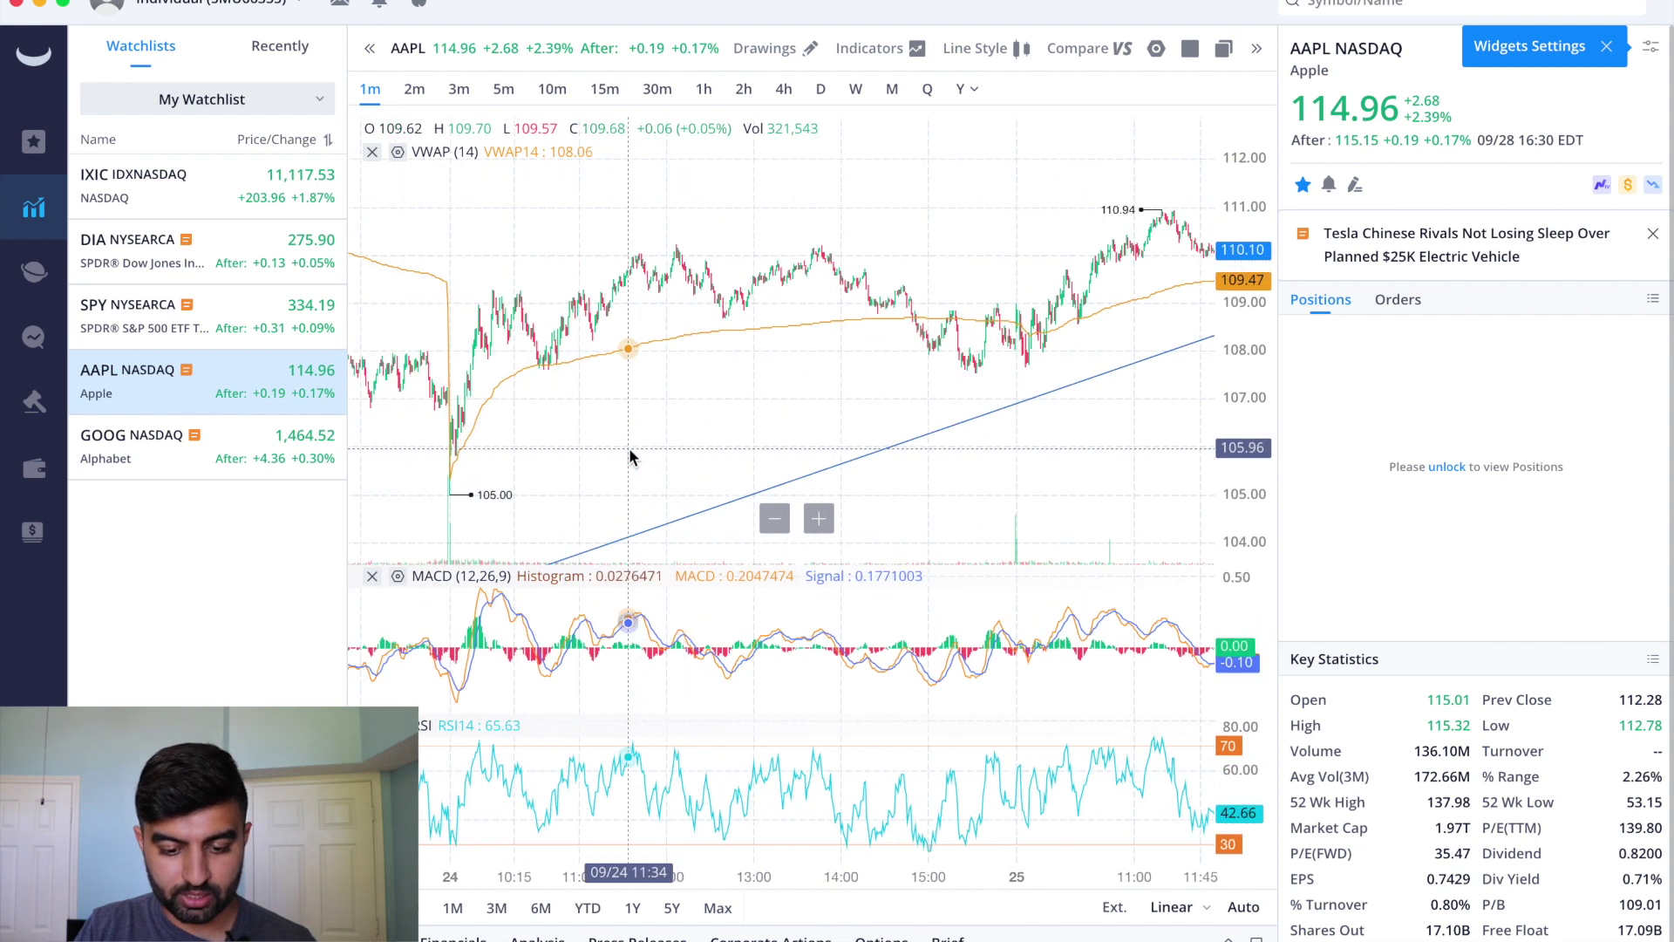
pyautogui.hscroll(-8, 630, 447)
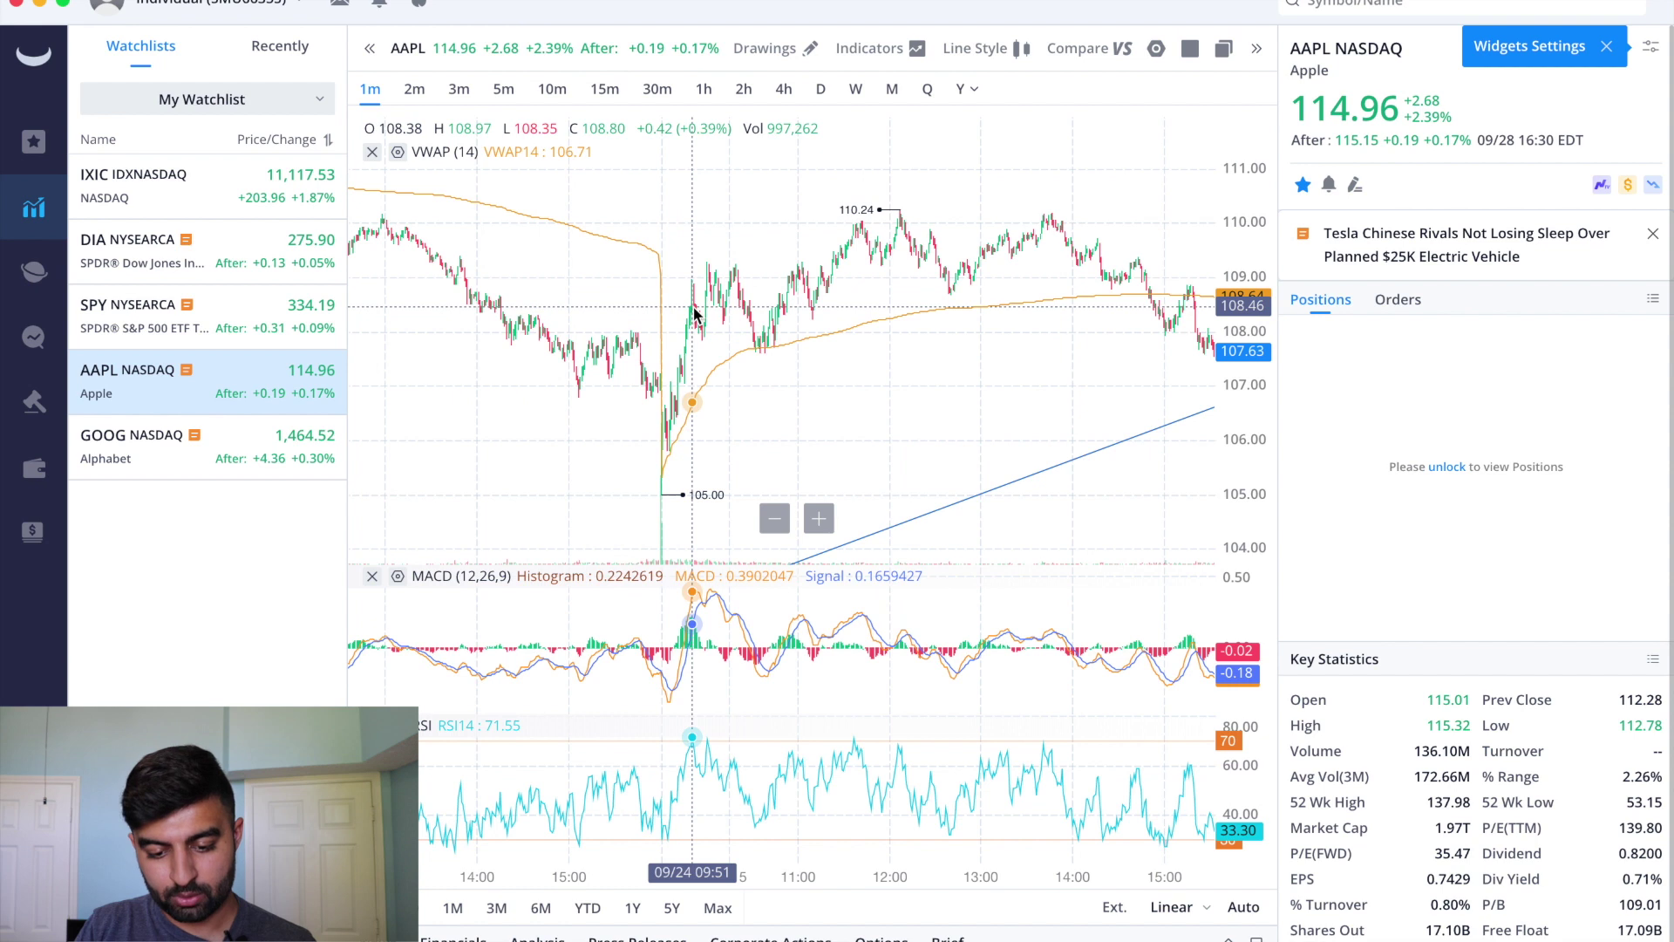
pyautogui.hscroll(-10, 689, 331)
pyautogui.hscroll(-10, 695, 312)
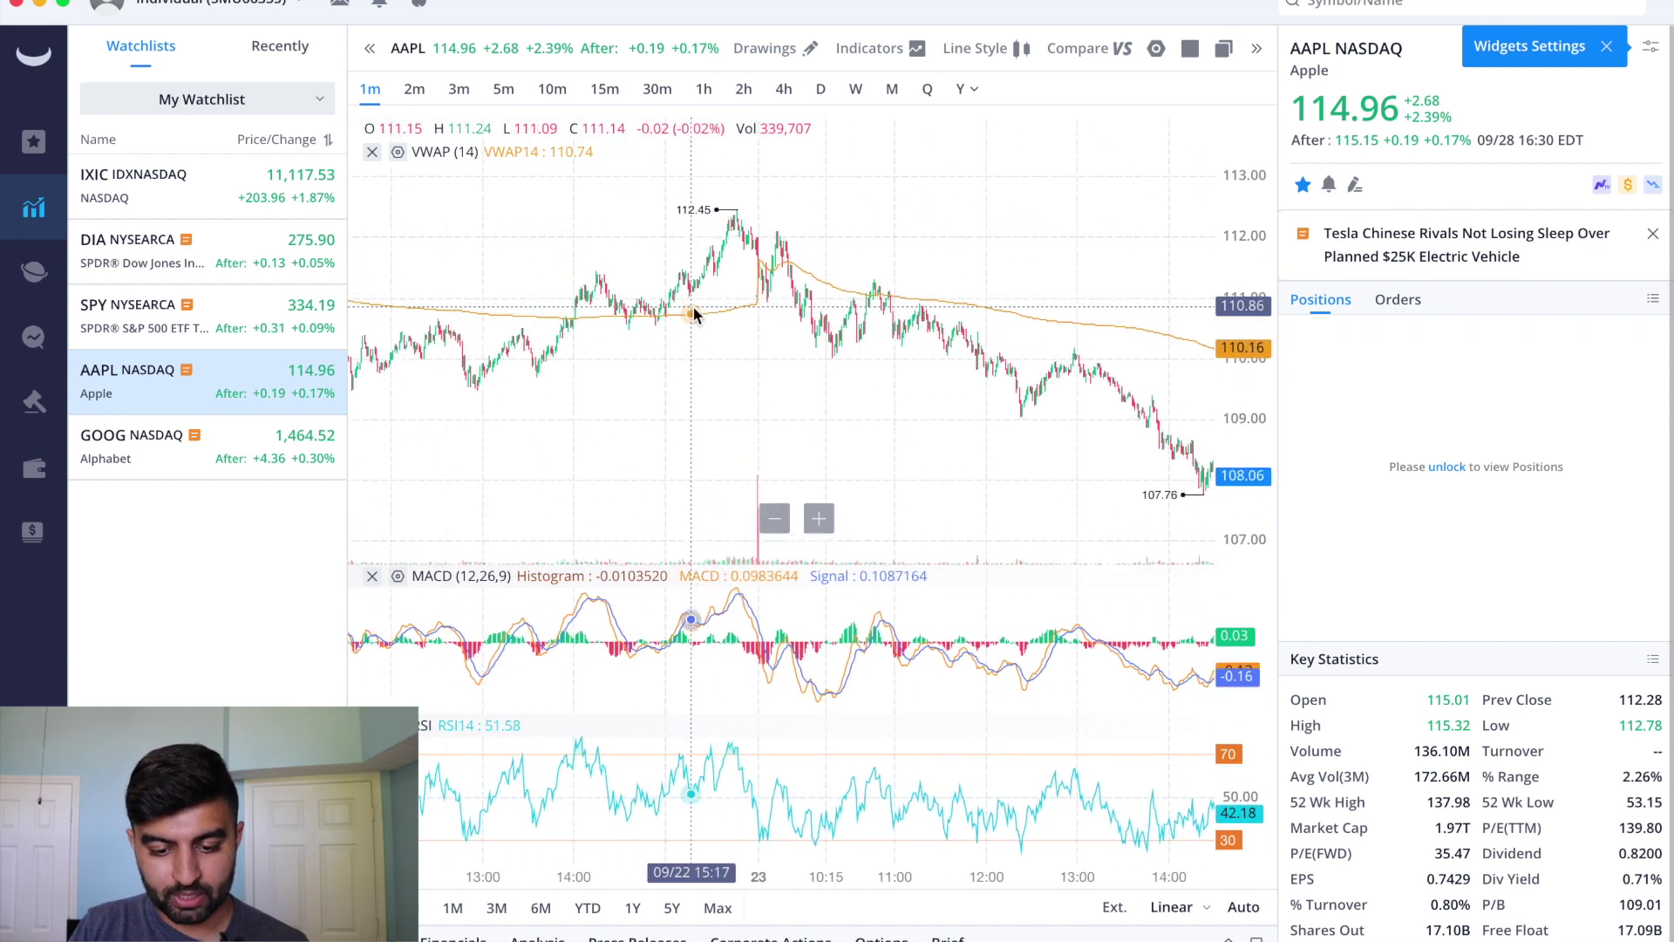
pyautogui.hscroll(-10, 695, 312)
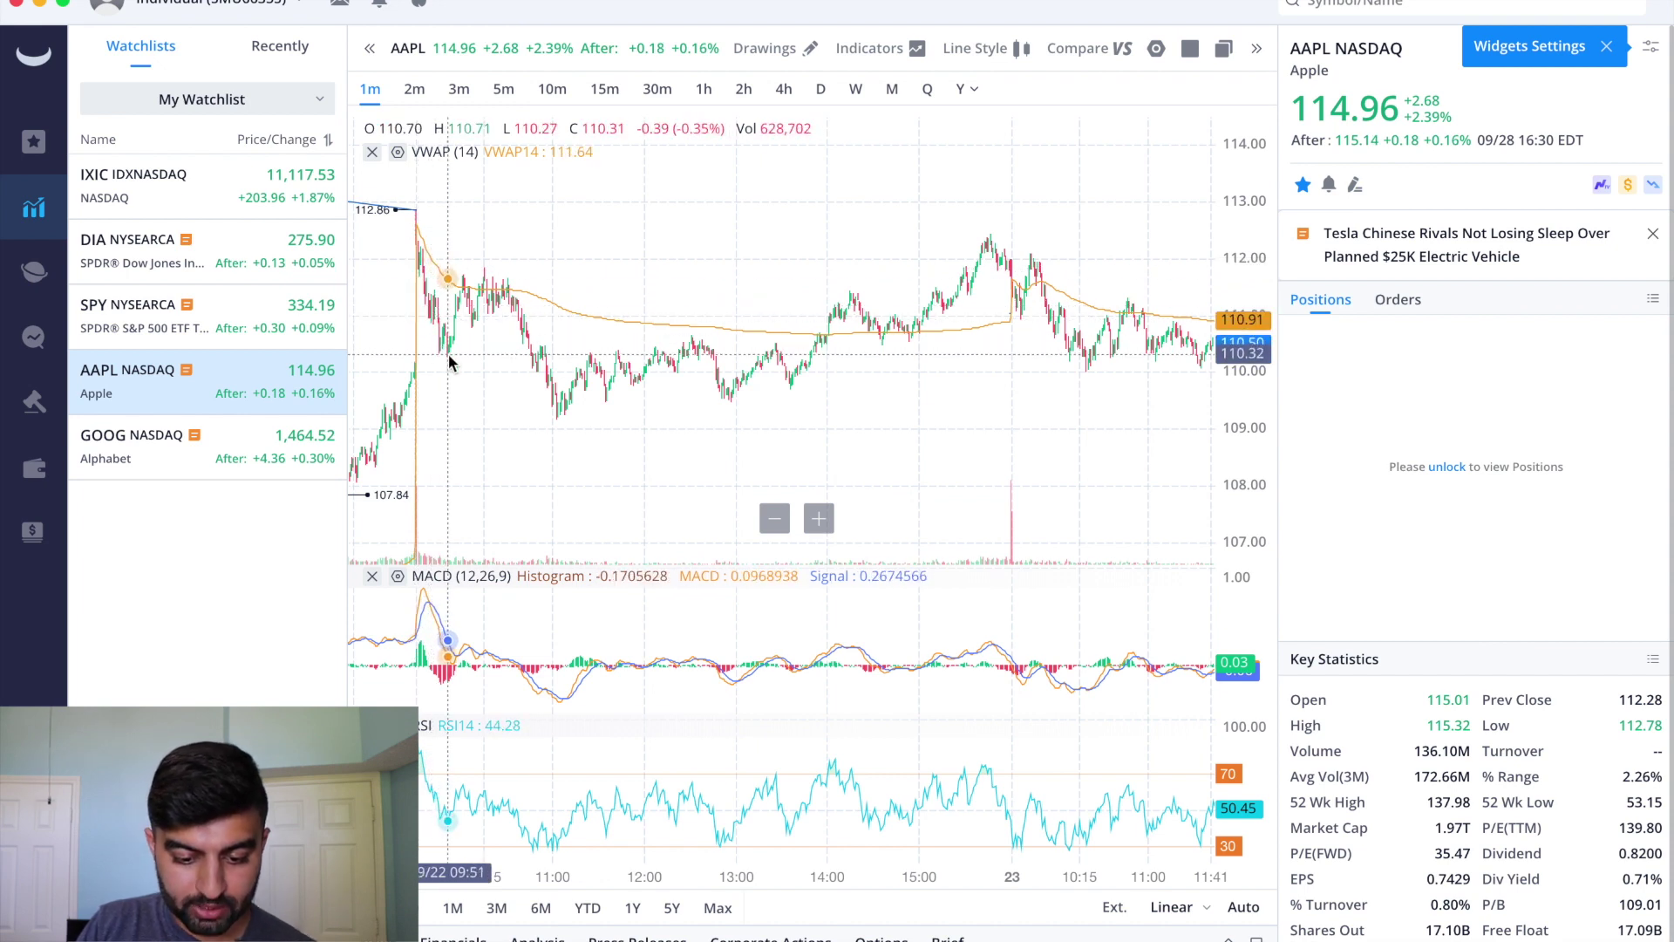
pyautogui.hscroll(-10, 448, 354)
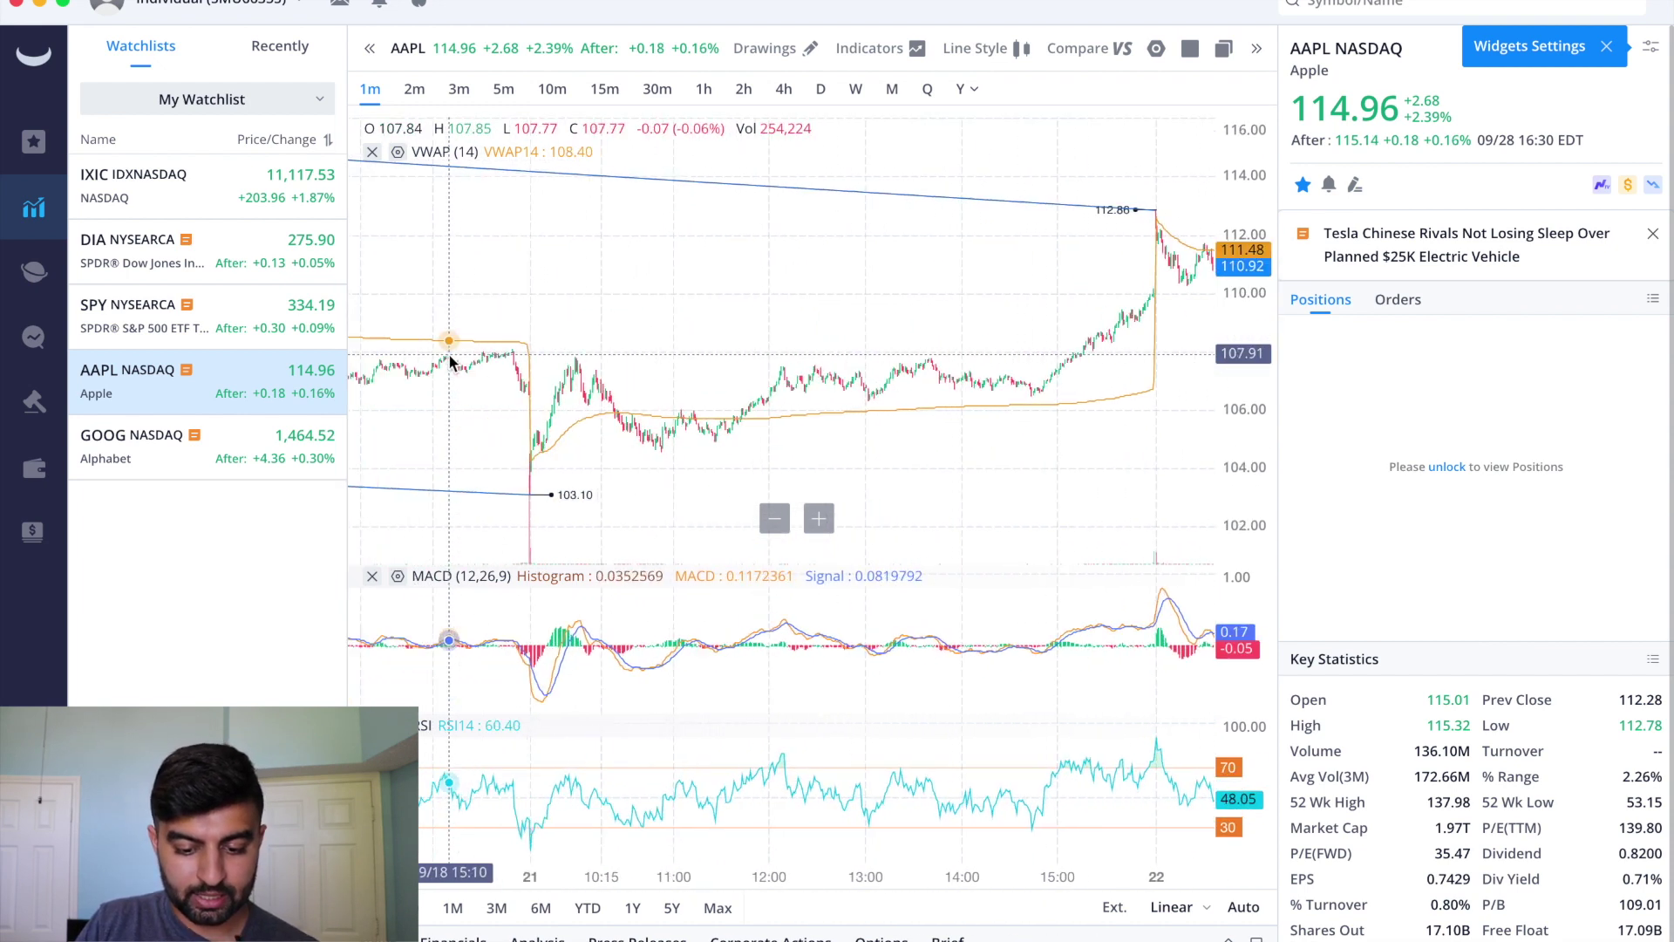
pyautogui.hscroll(-10, 537, 447)
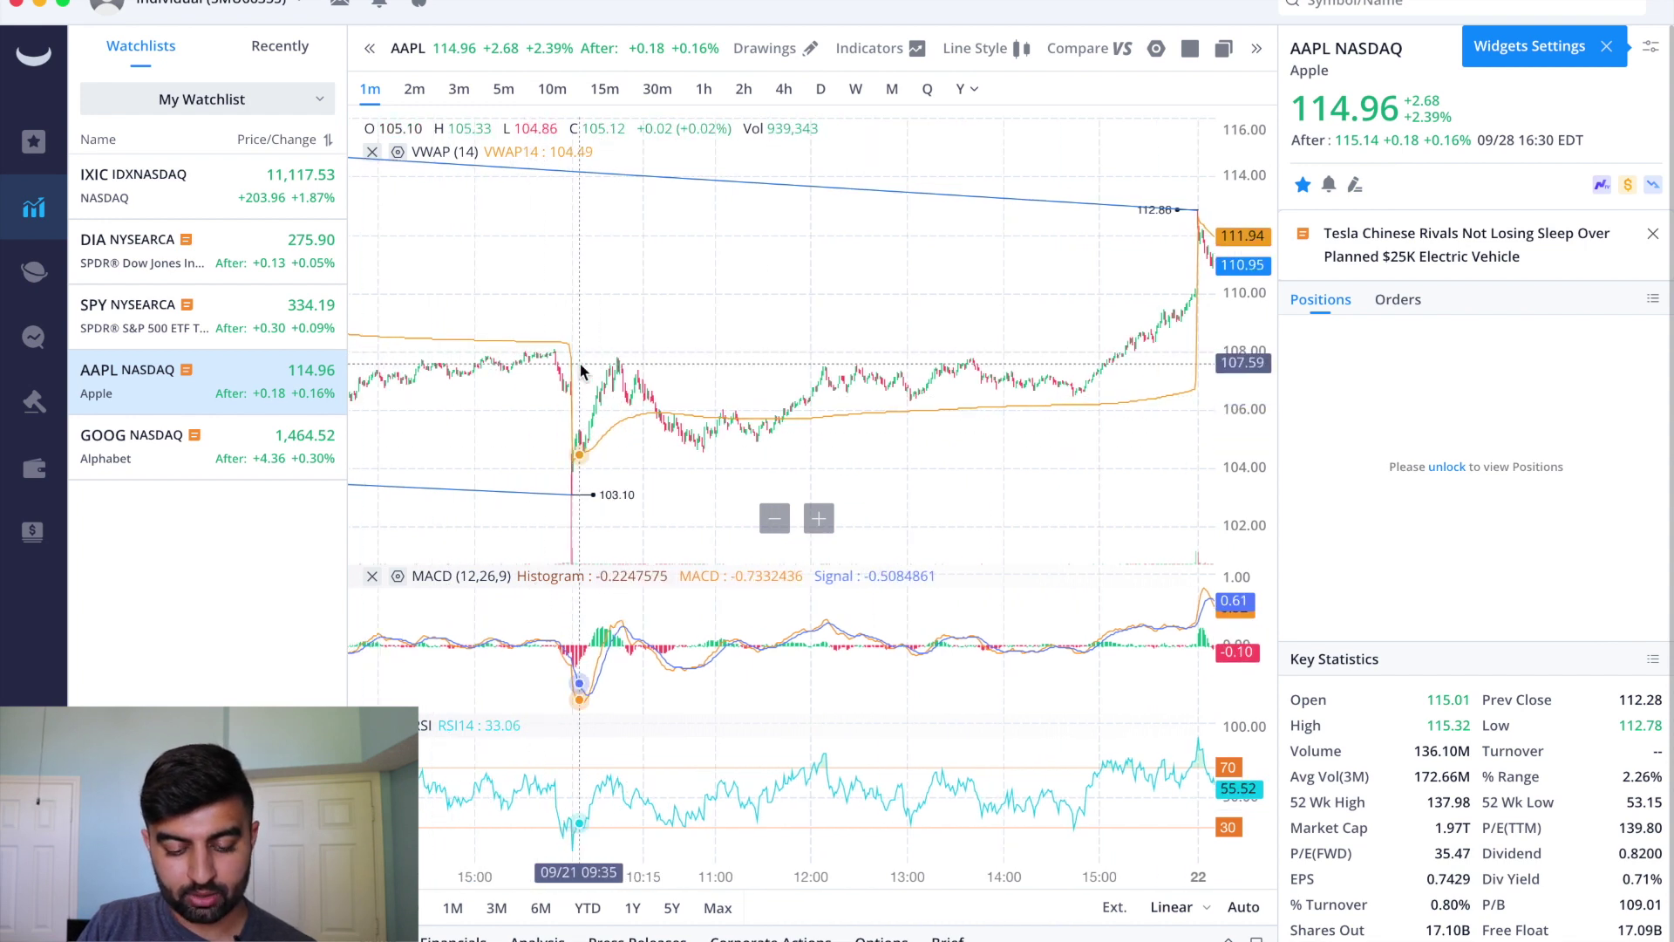
pyautogui.hscroll(-10, 580, 364)
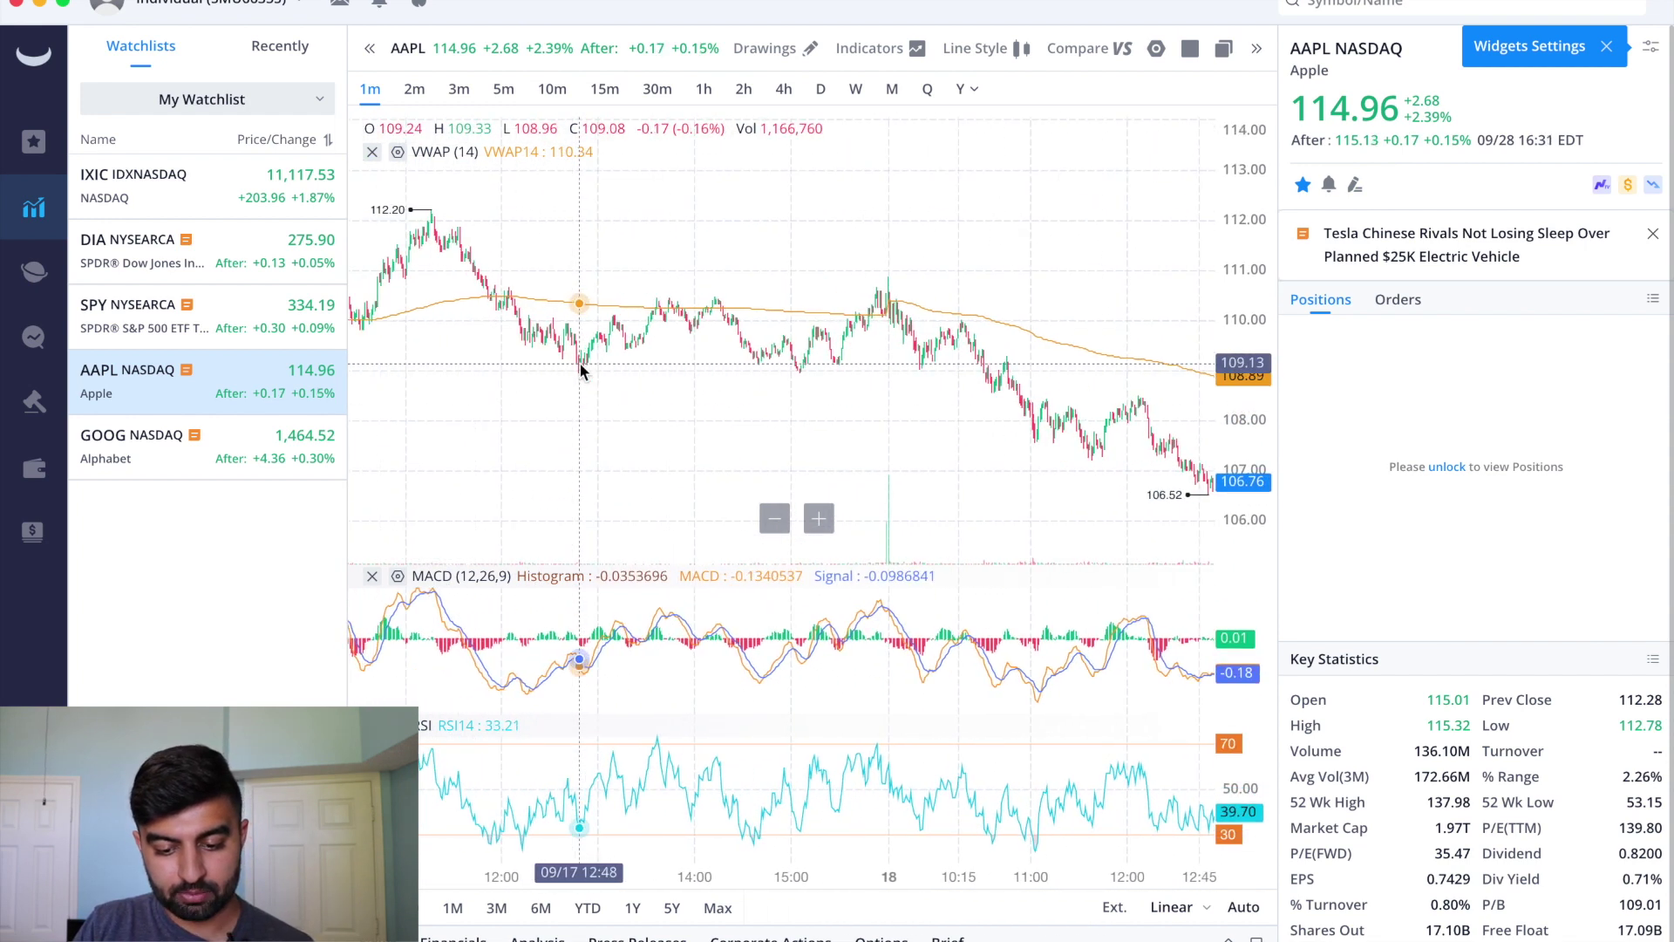
pyautogui.hscroll(-5, 580, 364)
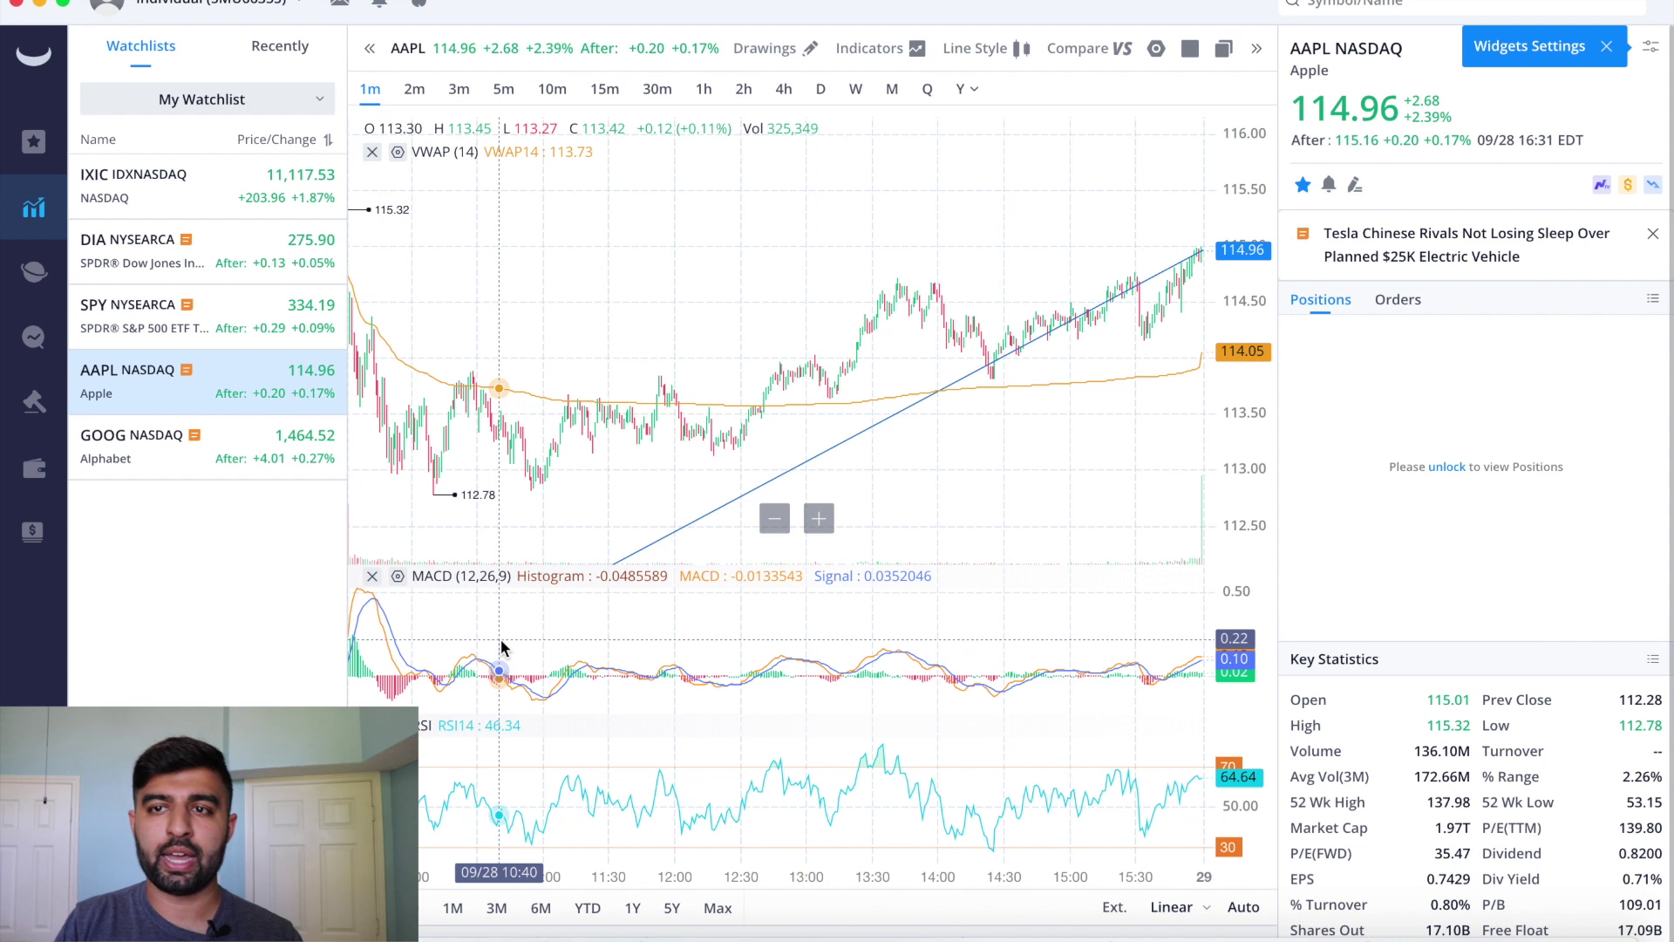
# Switch the AAPL chart to the daily interval and focus on the September candles between the drawn trend lines.
pyautogui.click(820, 90)
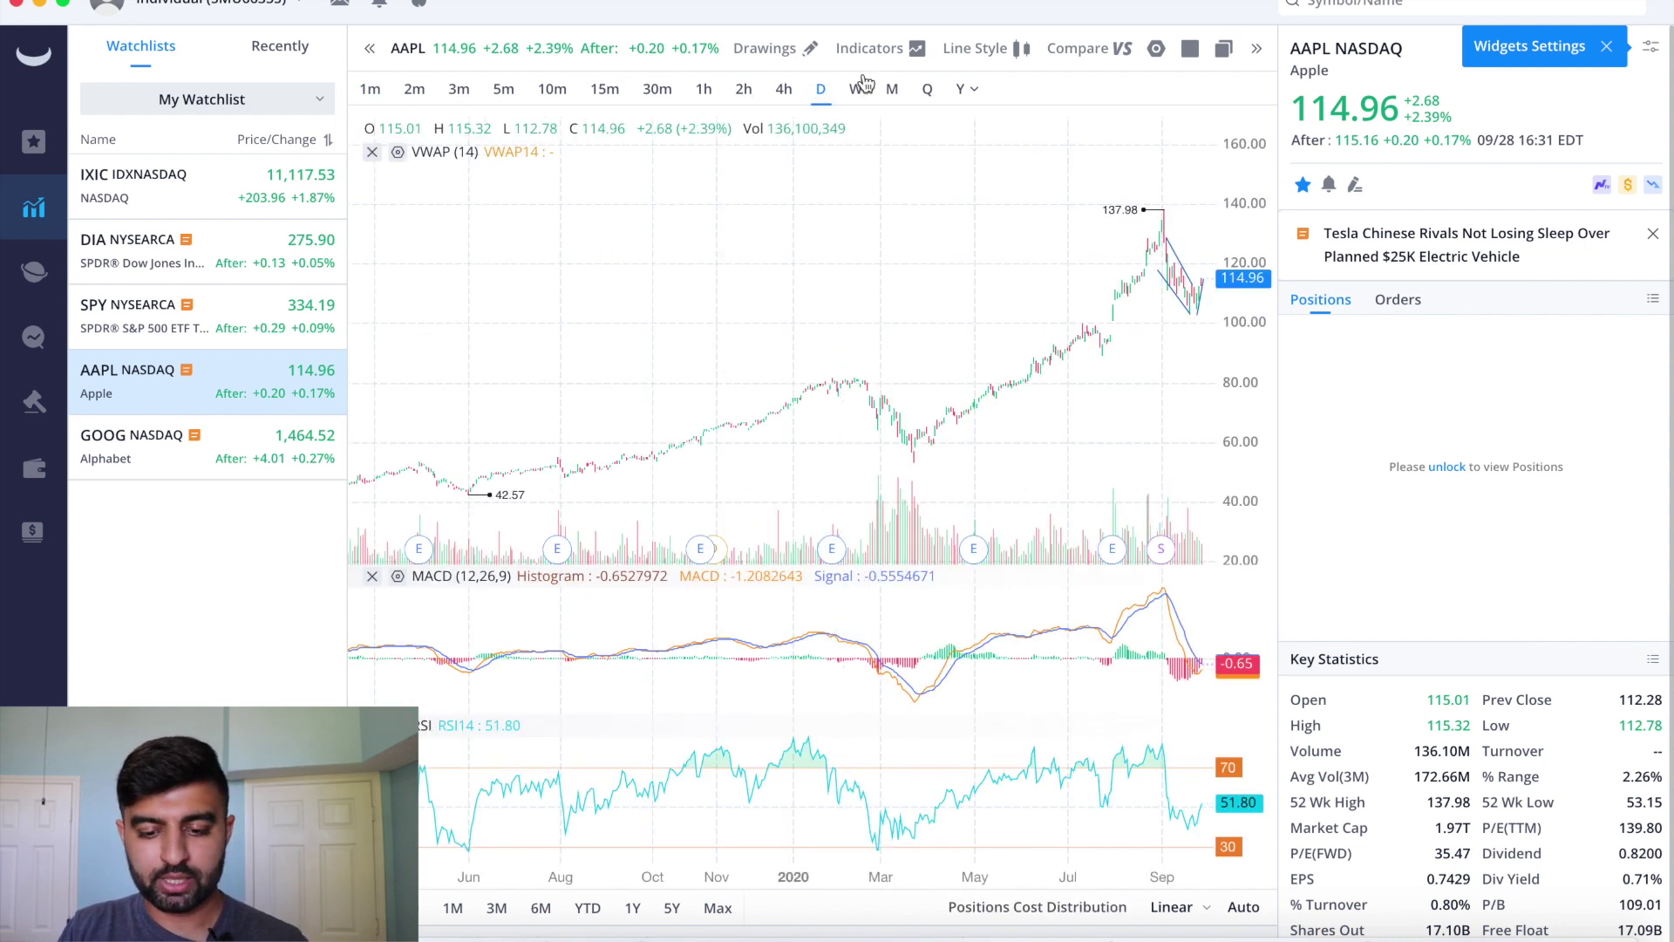
pyautogui.click(870, 48)
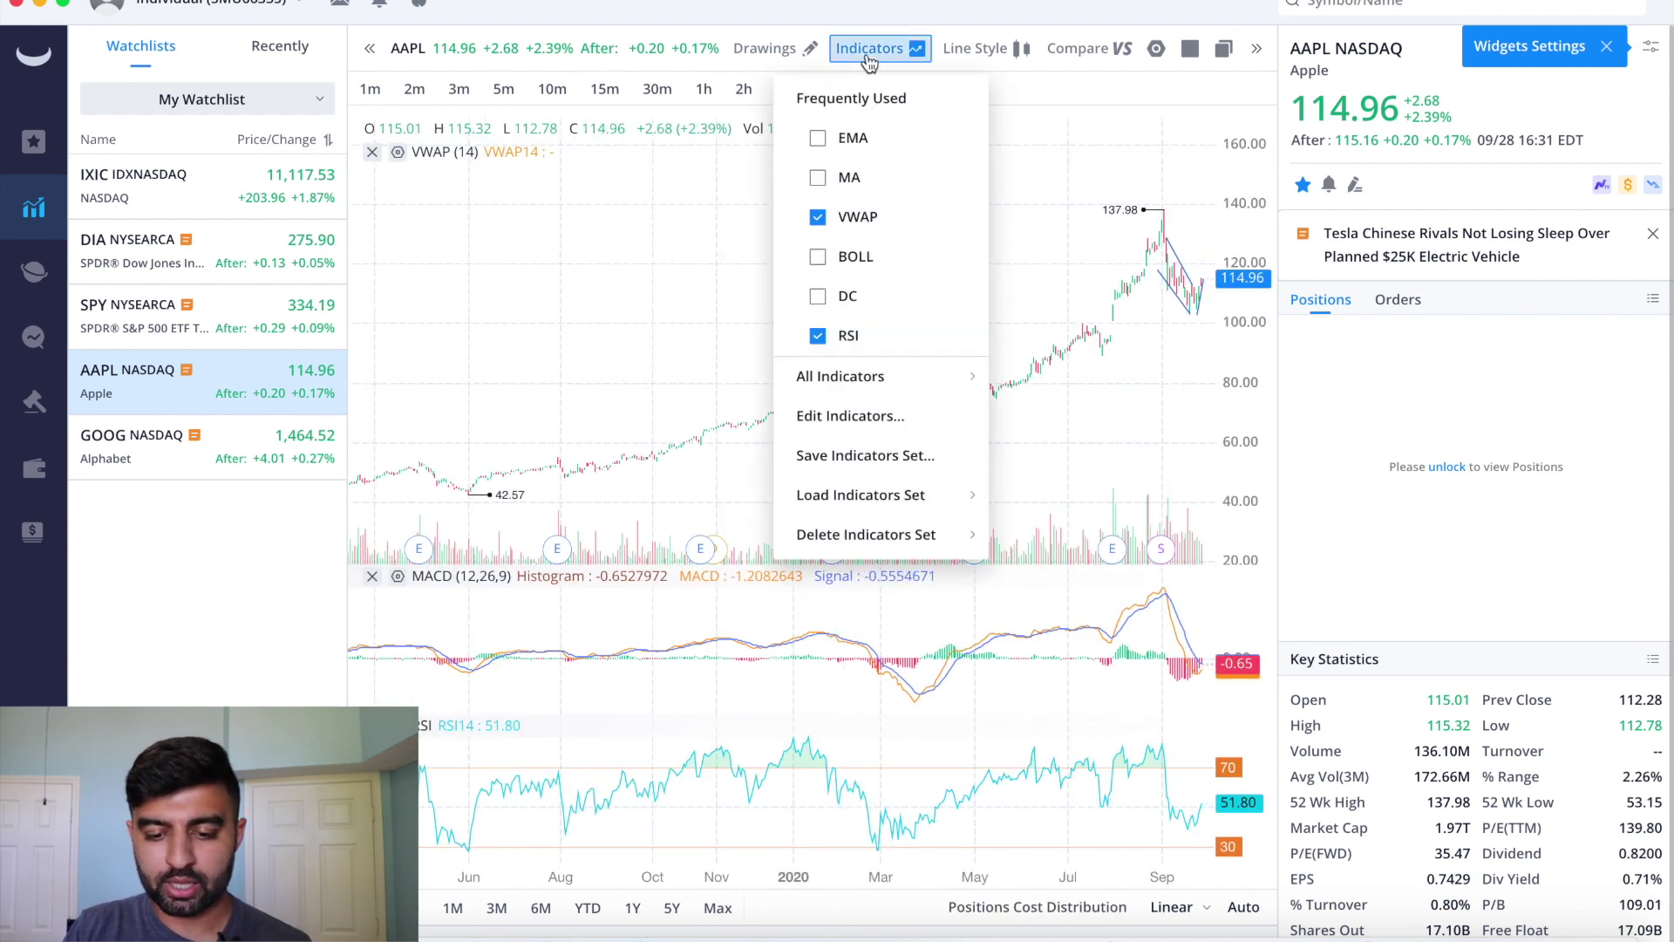
pyautogui.click(818, 137)
pyautogui.click(818, 137)
pyautogui.hscroll(3, 1117, 352)
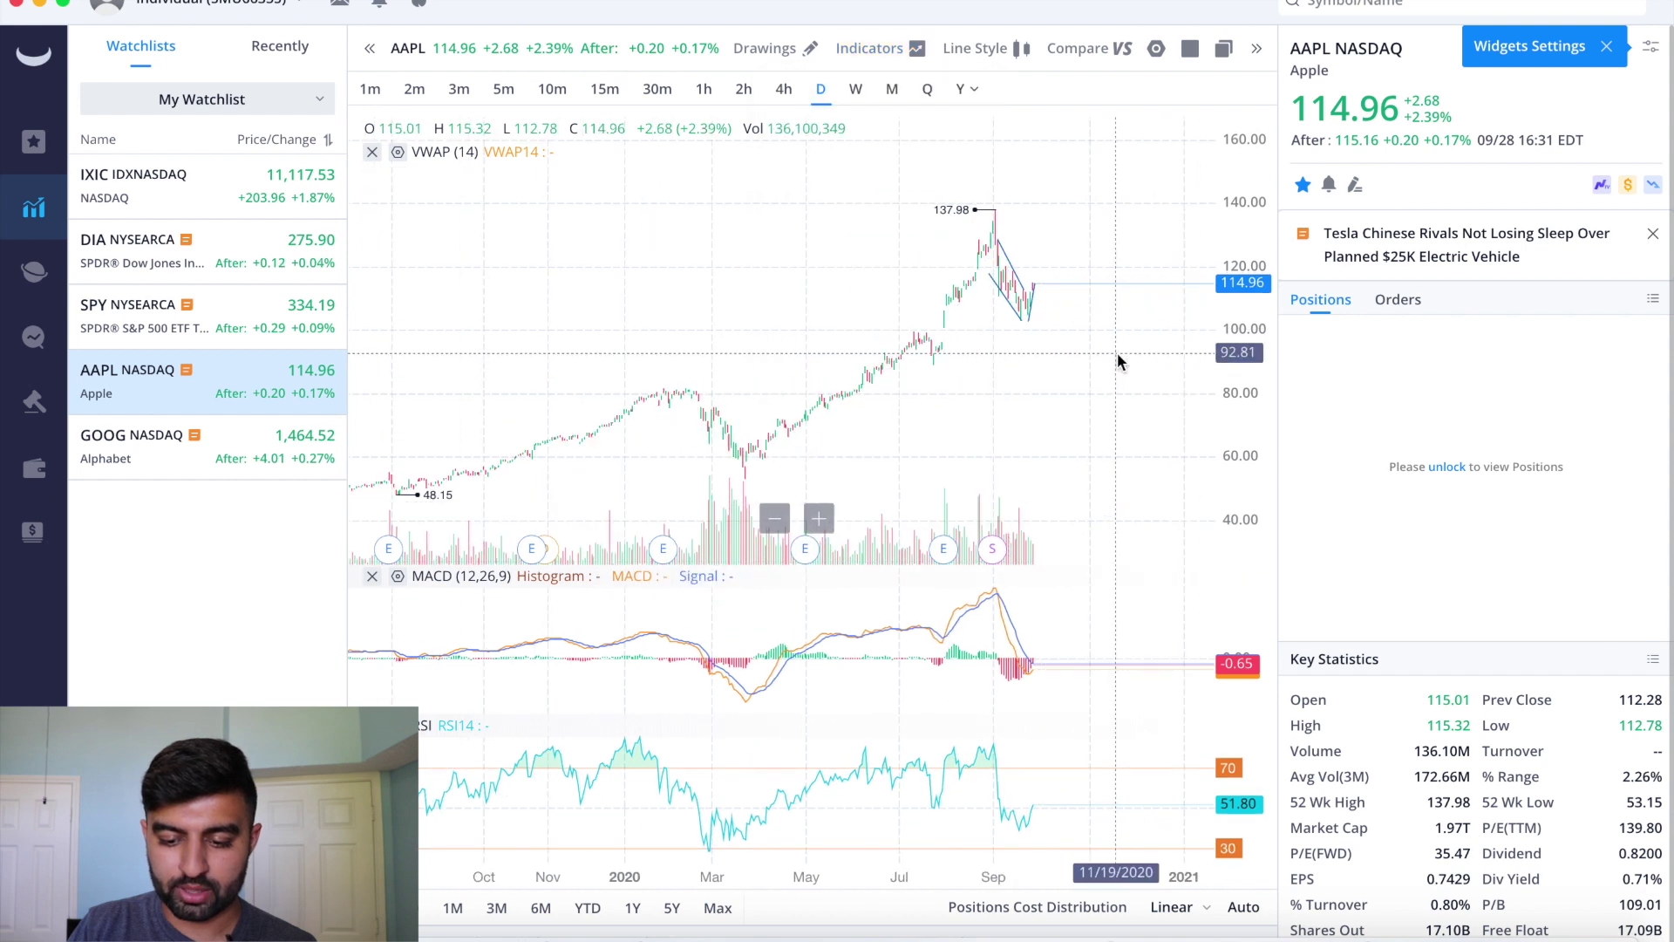
pyautogui.scroll(6, 930, 320)
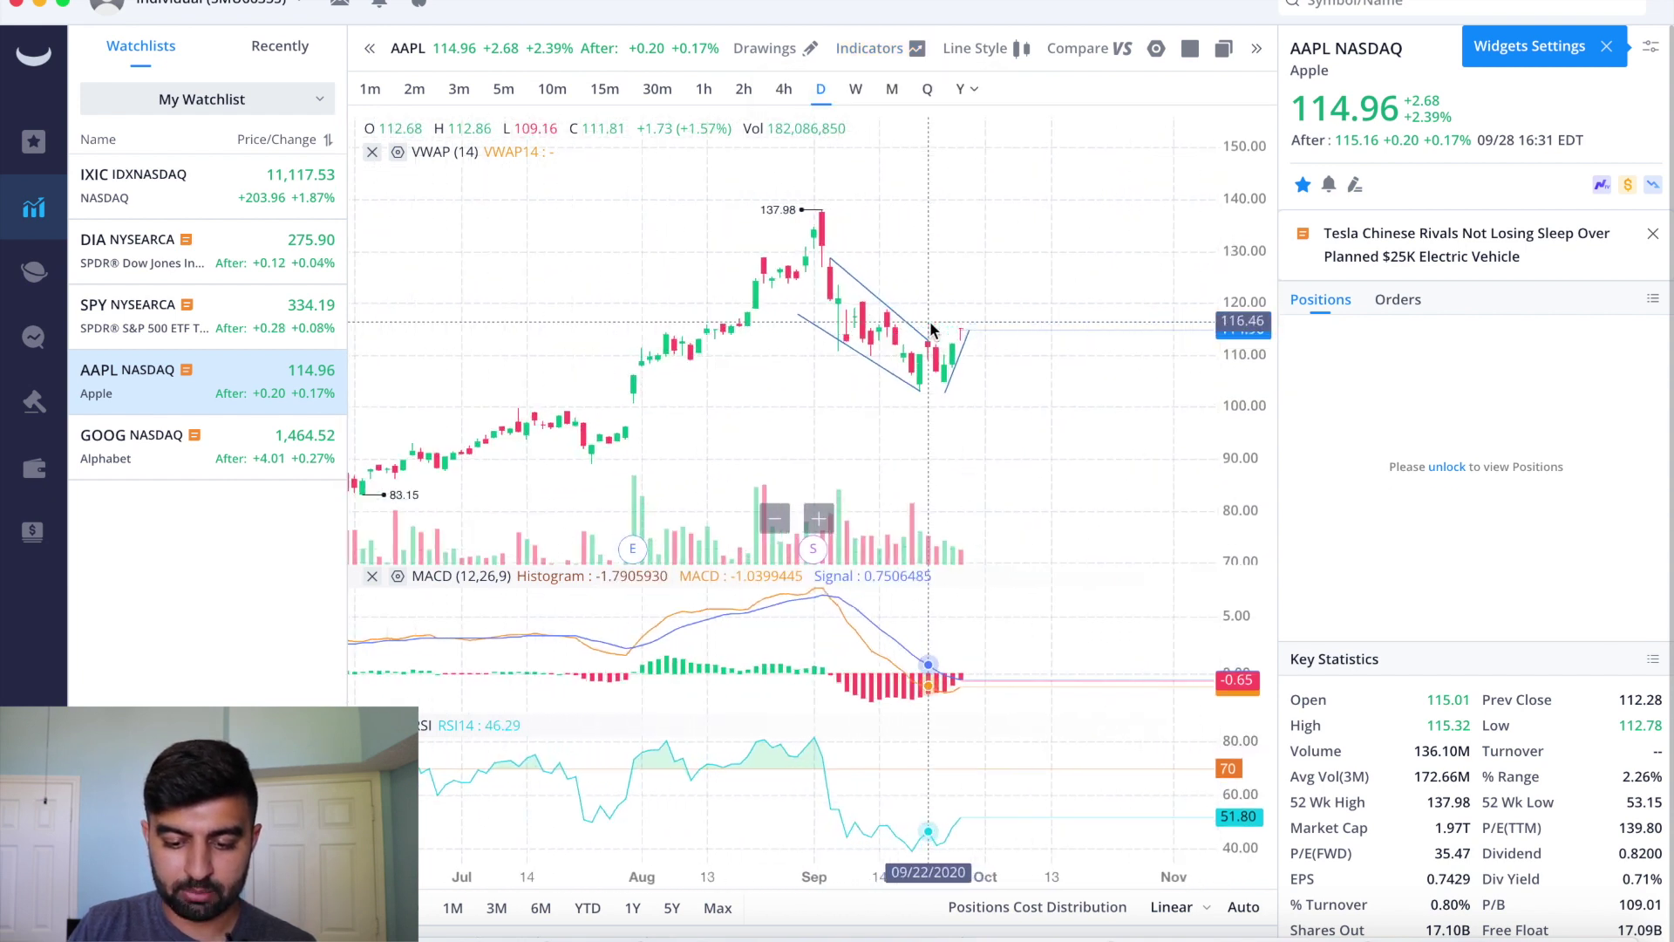
pyautogui.scroll(3, 929, 322)
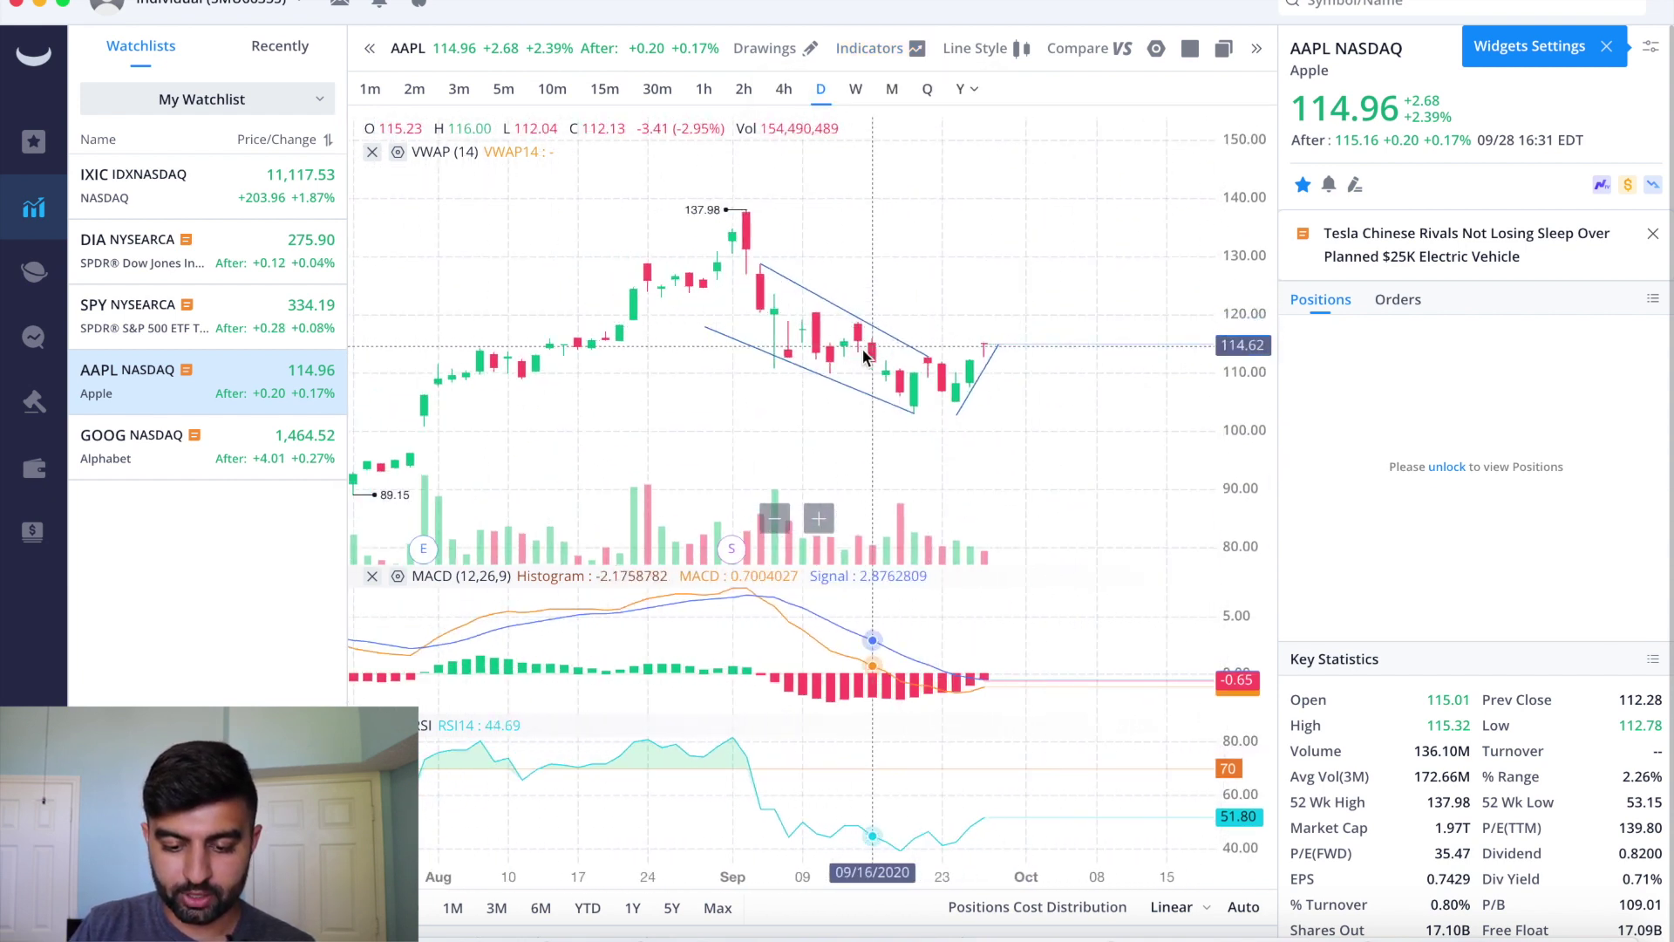
pyautogui.click(881, 397)
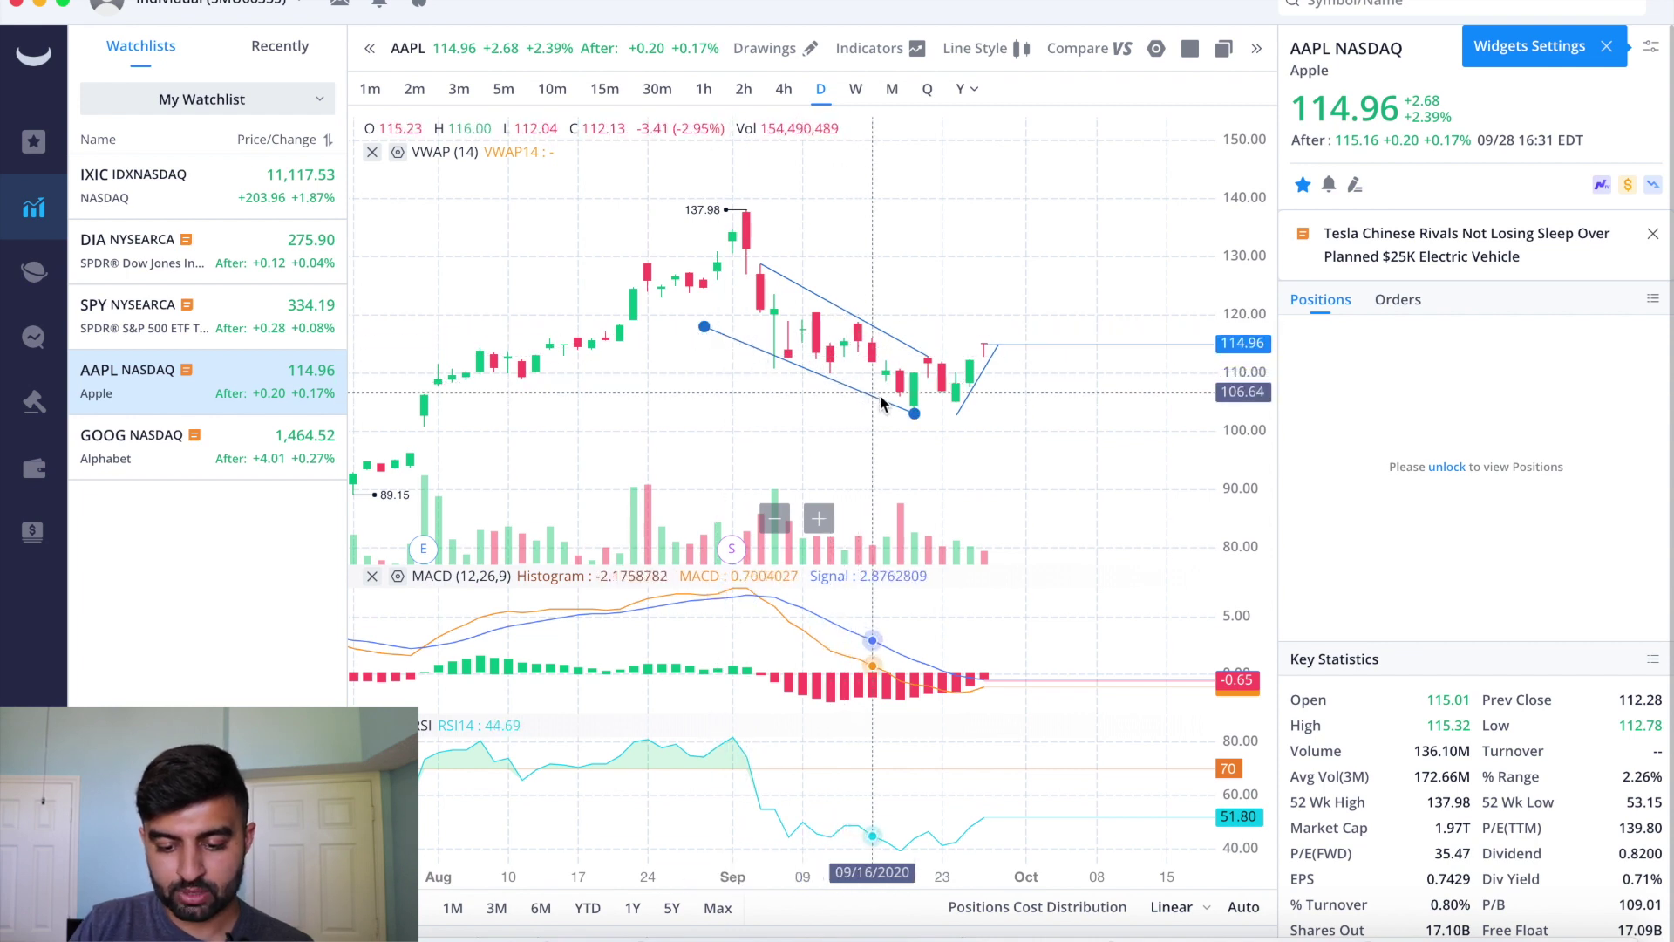
pyautogui.click(750, 345)
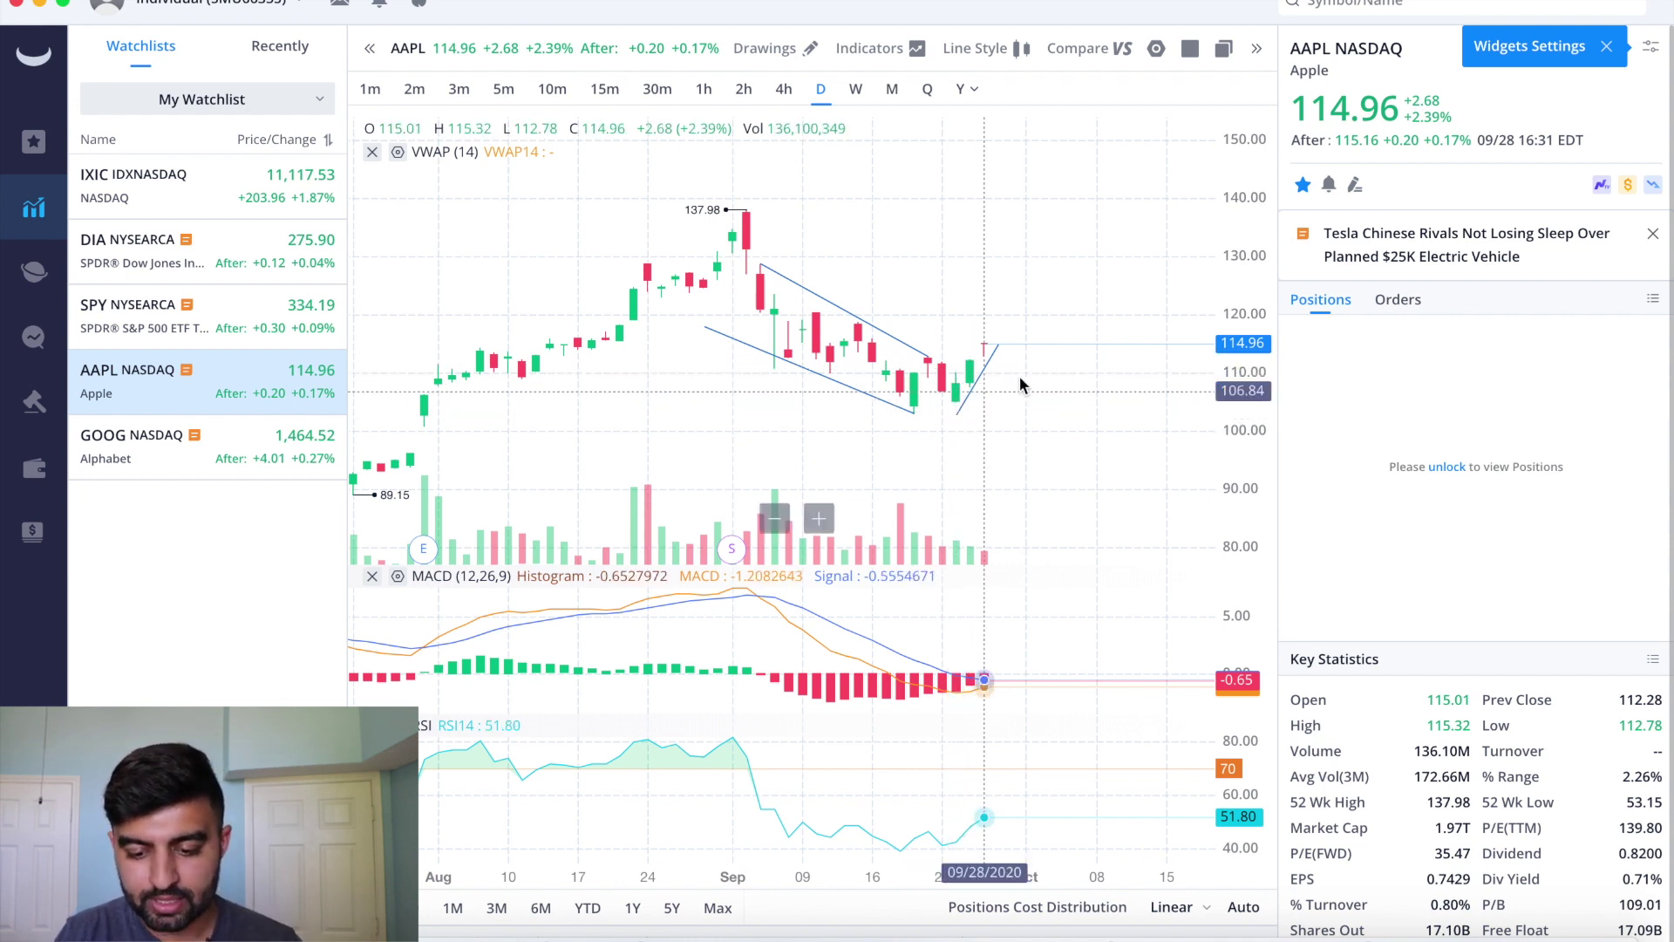
pyautogui.scroll(2, 1025, 381)
pyautogui.scroll(1, 1025, 381)
pyautogui.scroll(1, 976, 484)
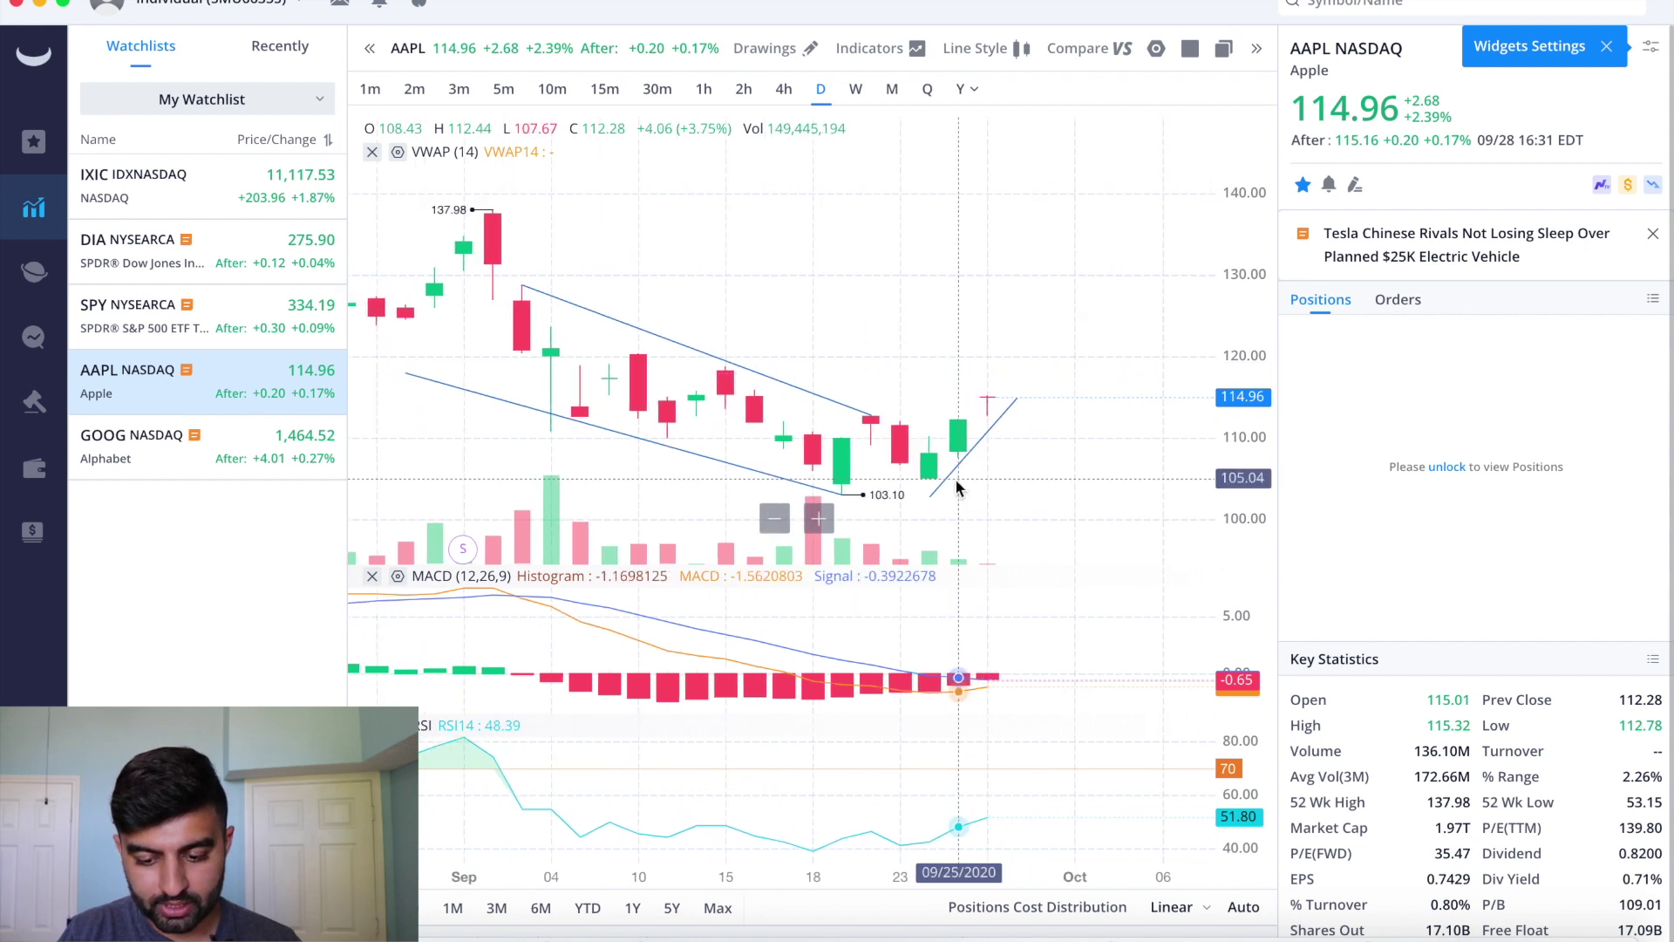
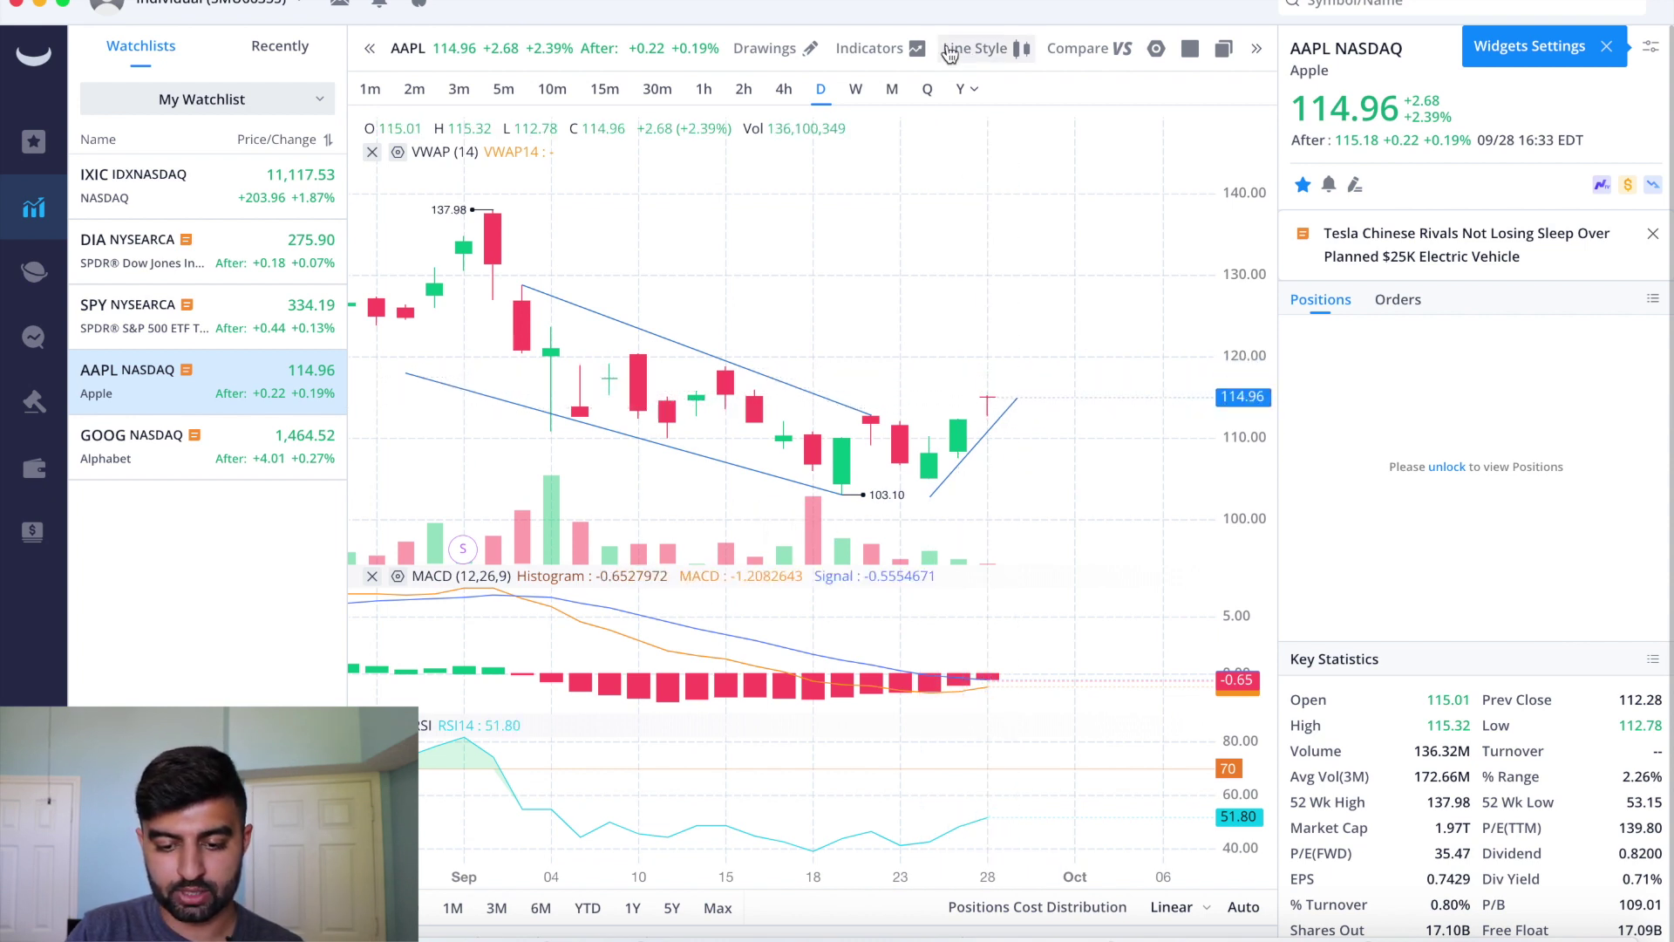
# Add the EMA indicator to the daily AAPL chart and inspect its lines around the latest candles.
pyautogui.click(871, 50)
pyautogui.click(829, 140)
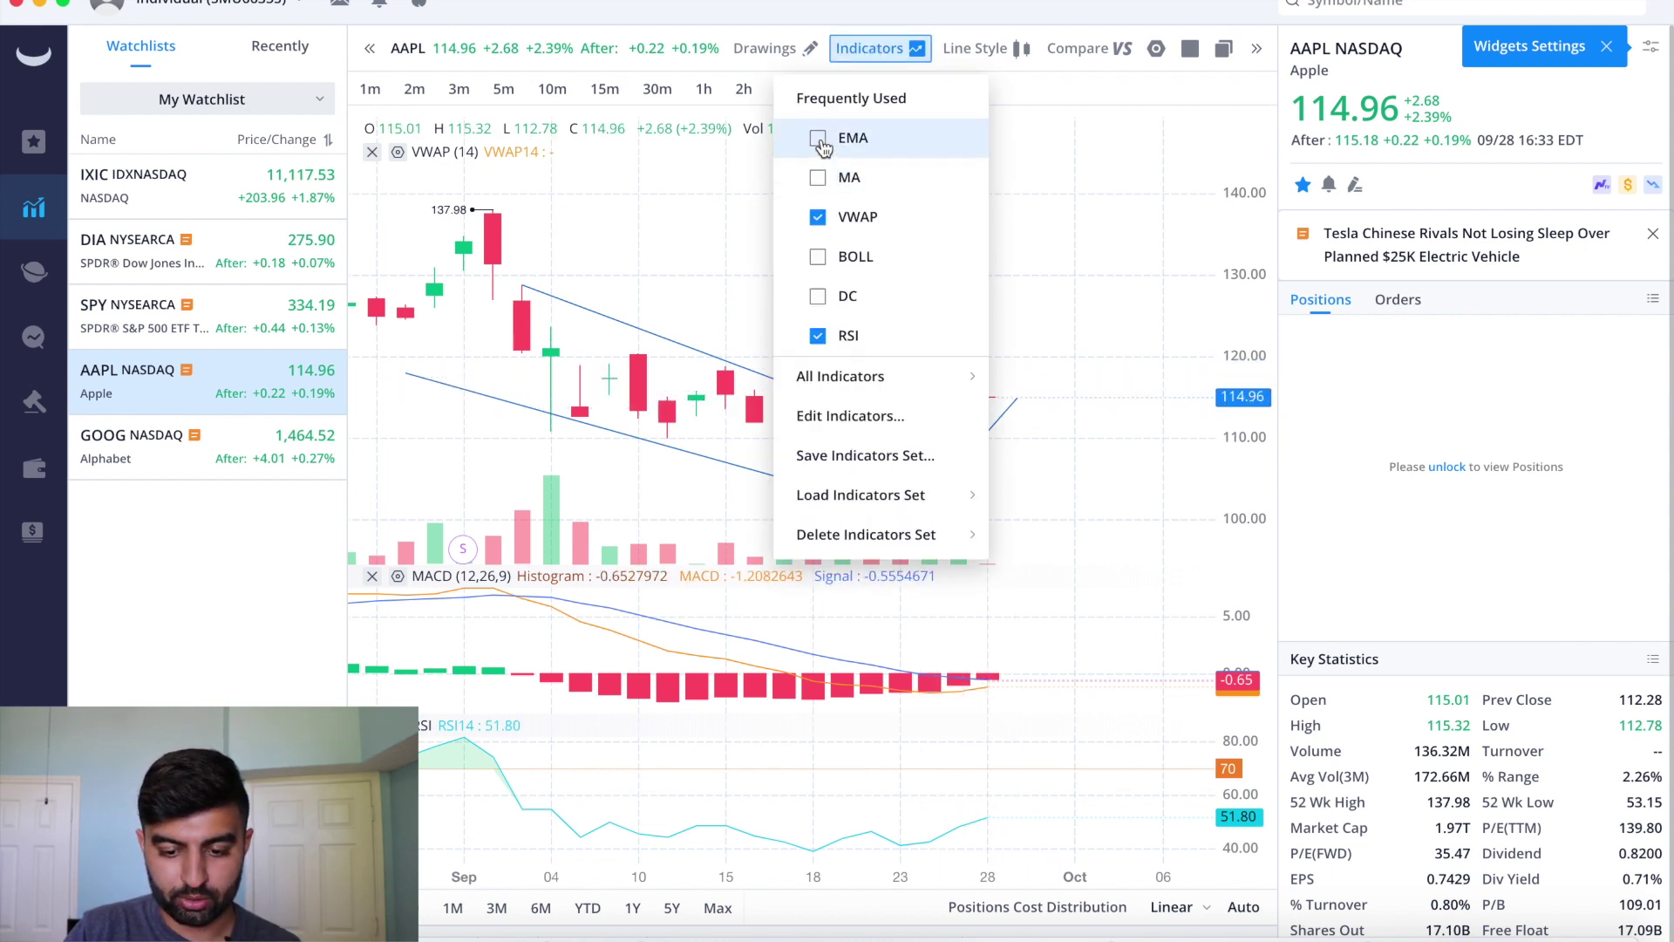
pyautogui.click(1046, 410)
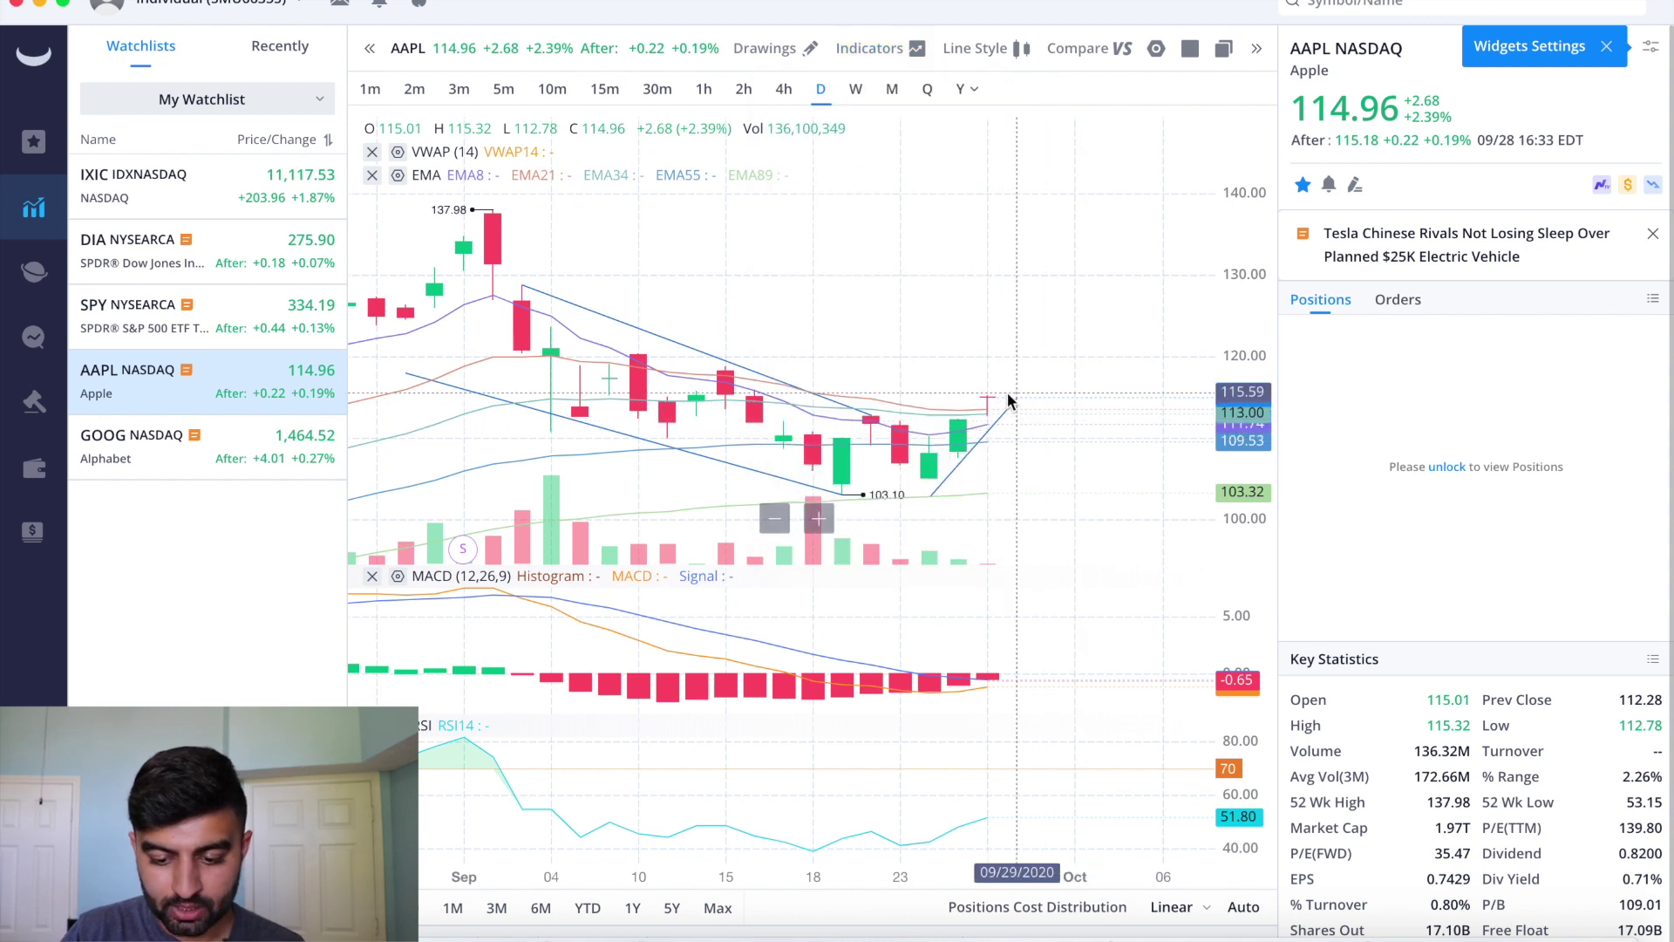
pyautogui.scroll(5, 987, 415)
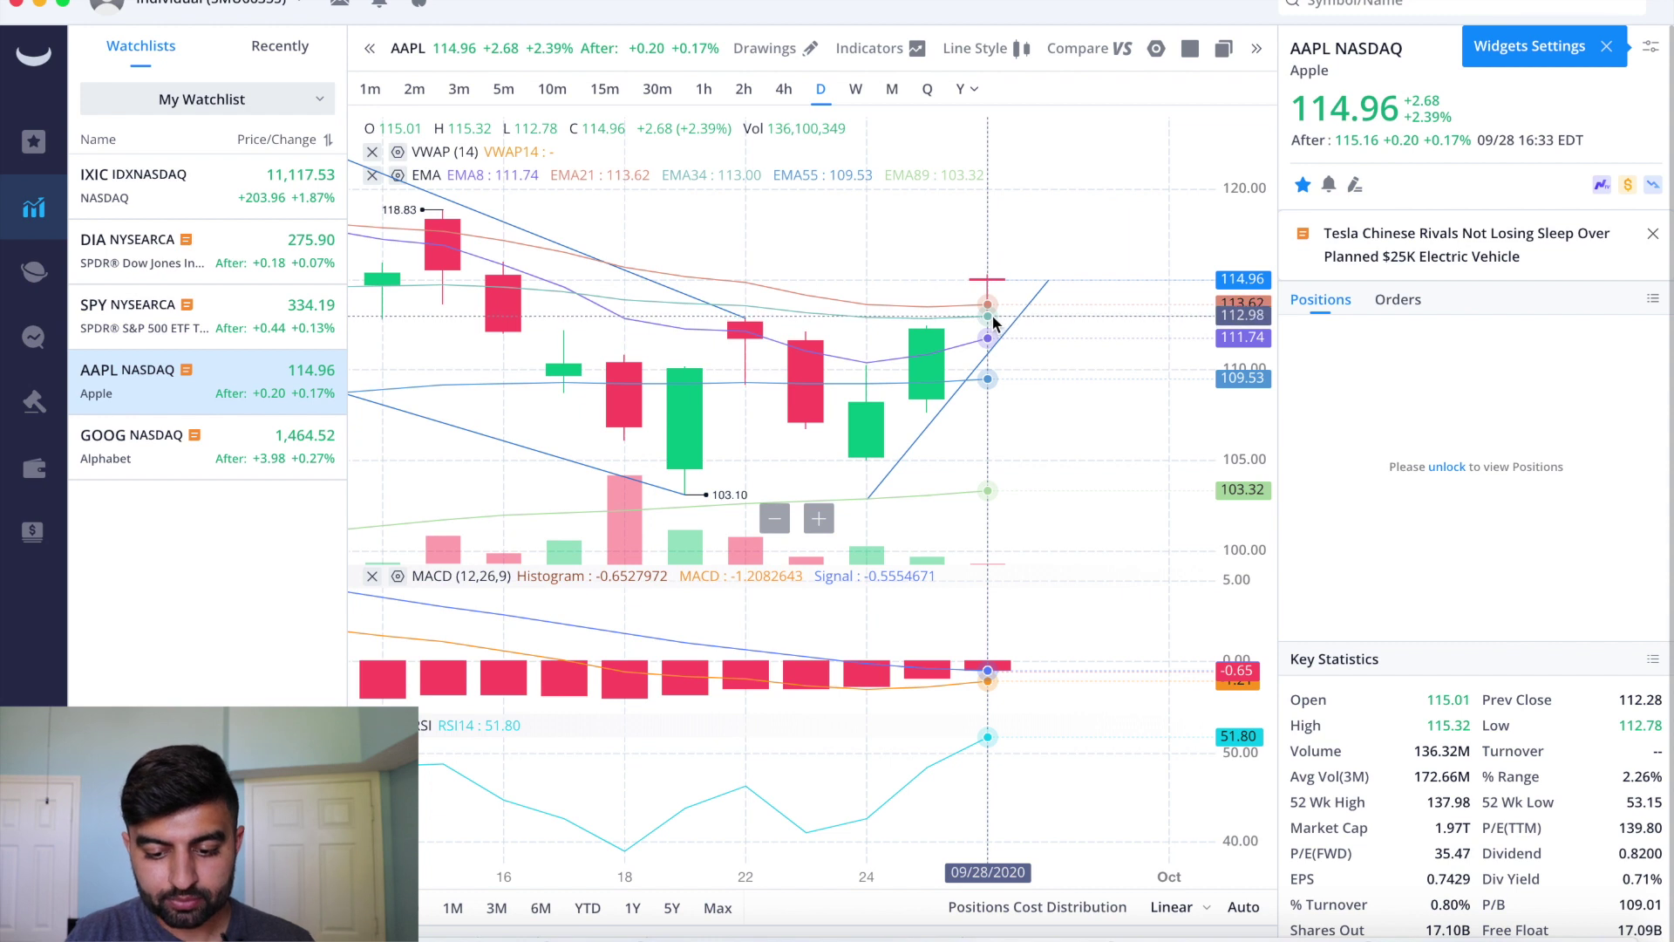
pyautogui.scroll(3, 1039, 304)
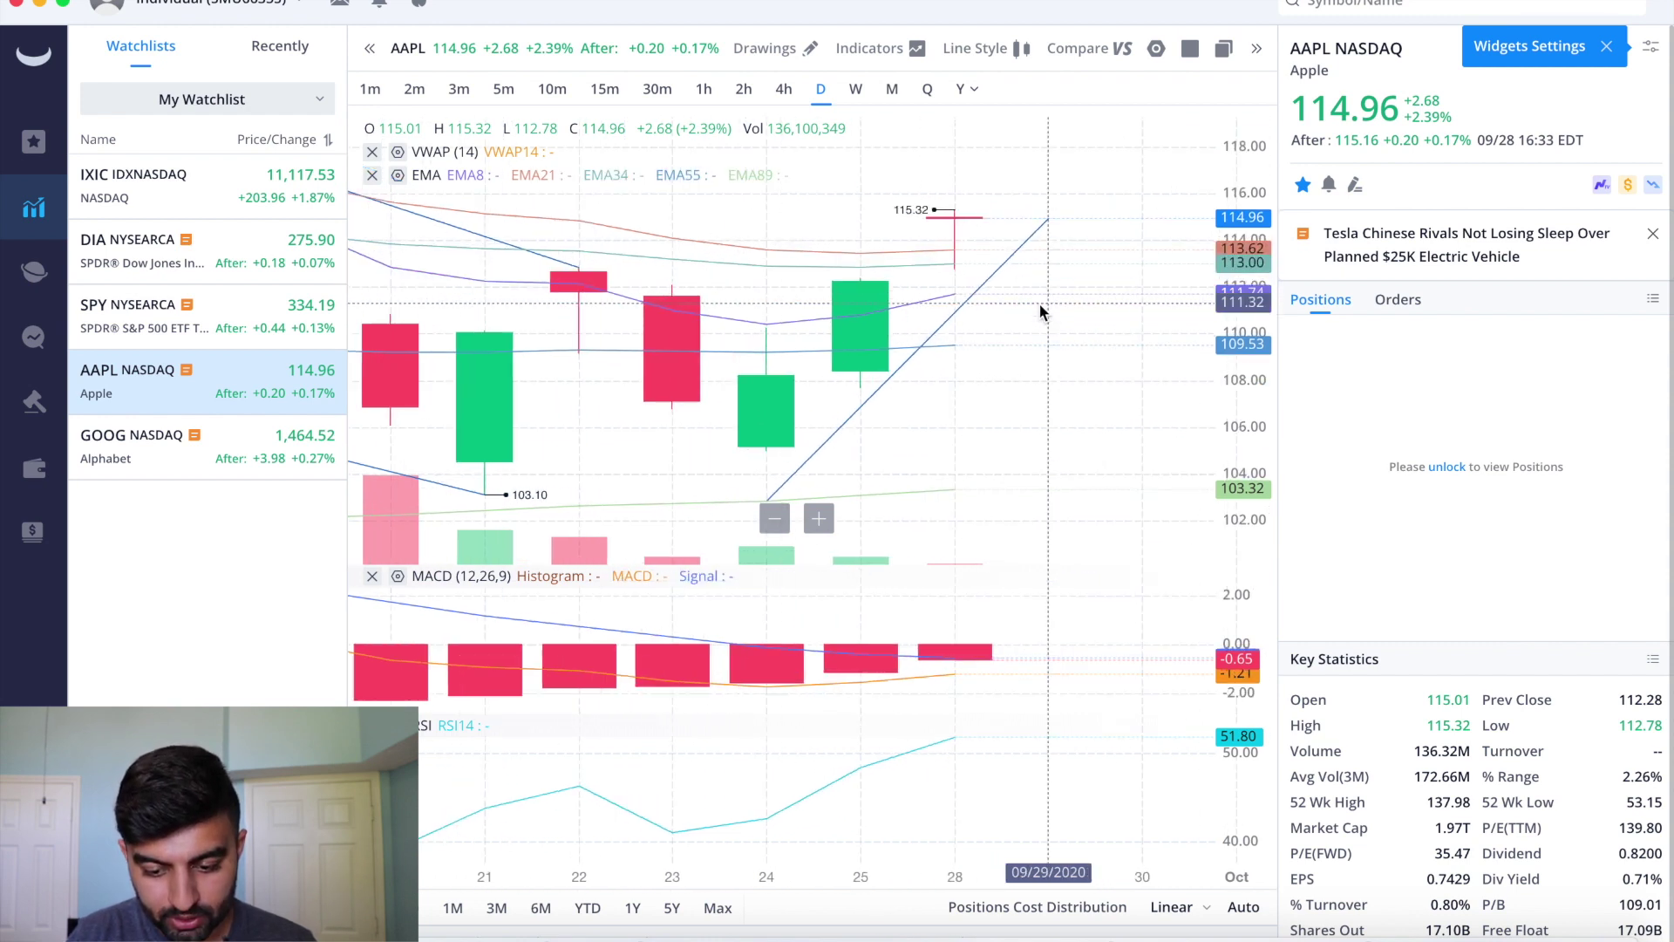
pyautogui.click(978, 284)
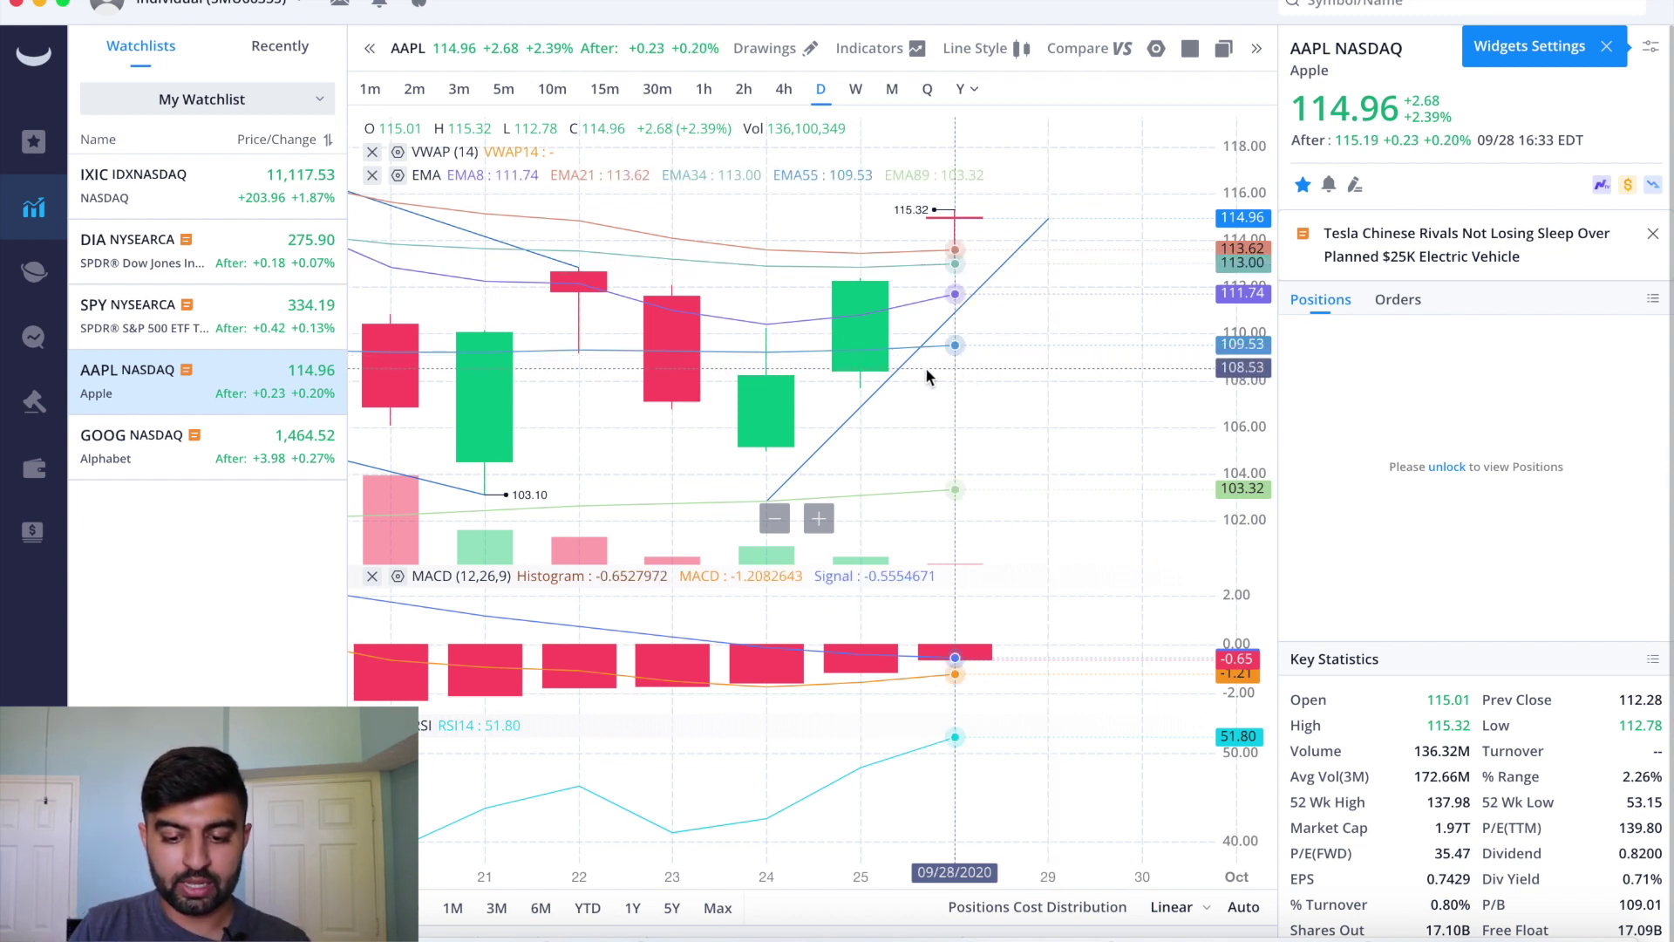
# Replace the EMA indicator on the daily AAPL chart with the MA indicator.
pyautogui.click(908, 56)
pyautogui.click(849, 177)
pyautogui.click(850, 138)
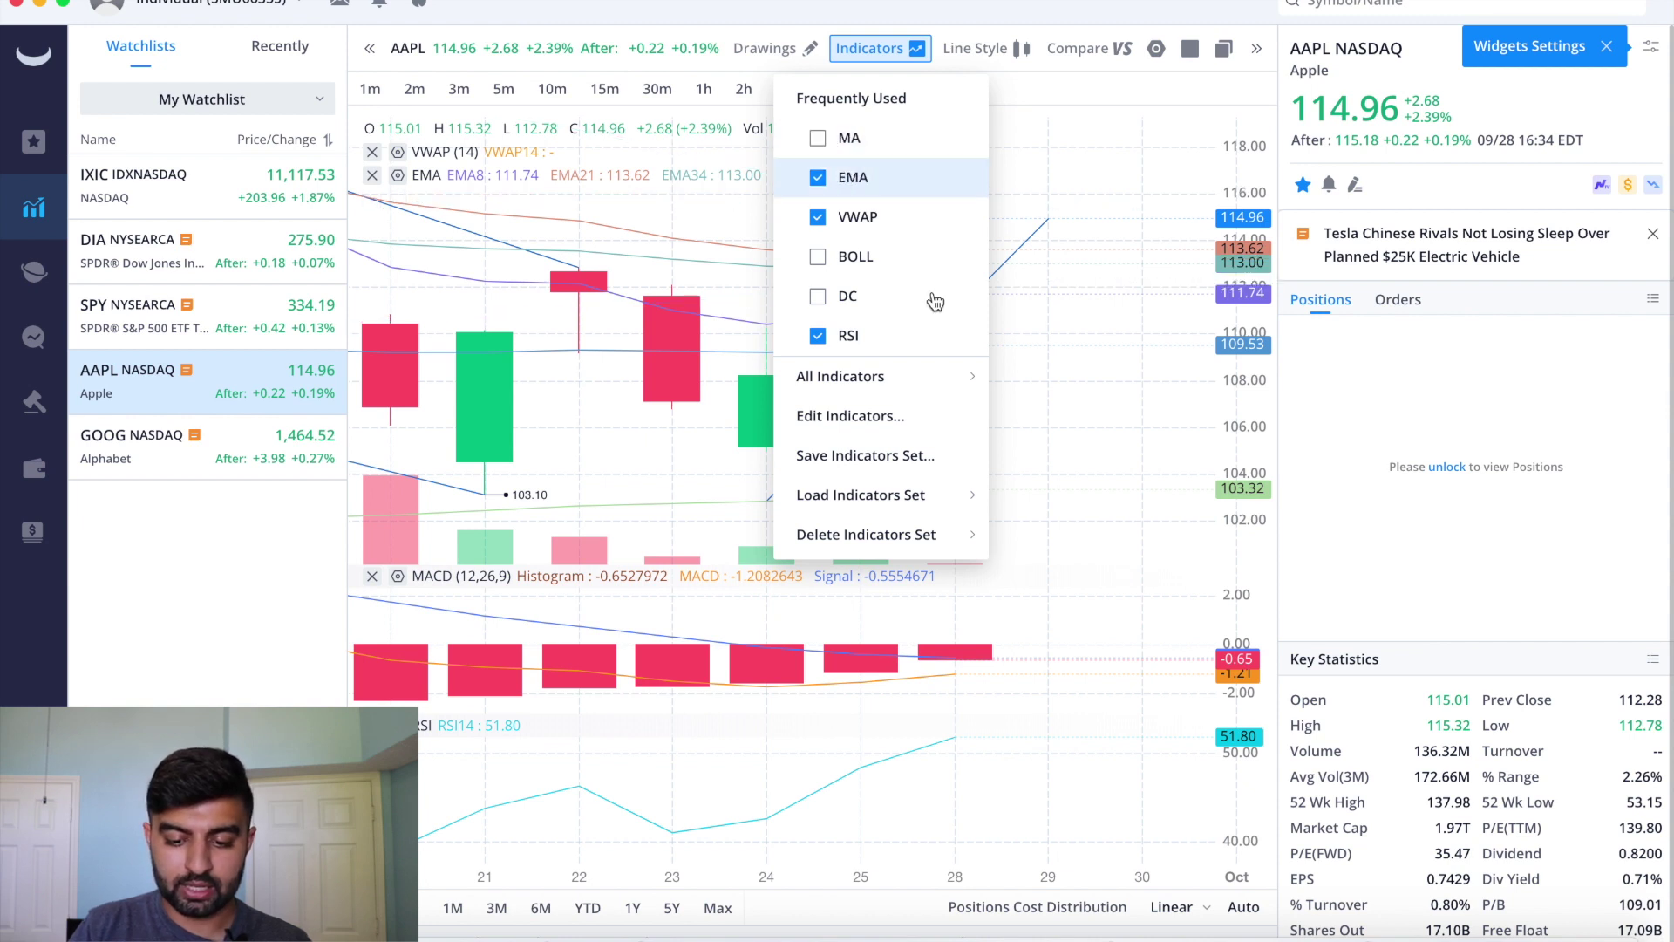
pyautogui.click(823, 177)
pyautogui.click(826, 138)
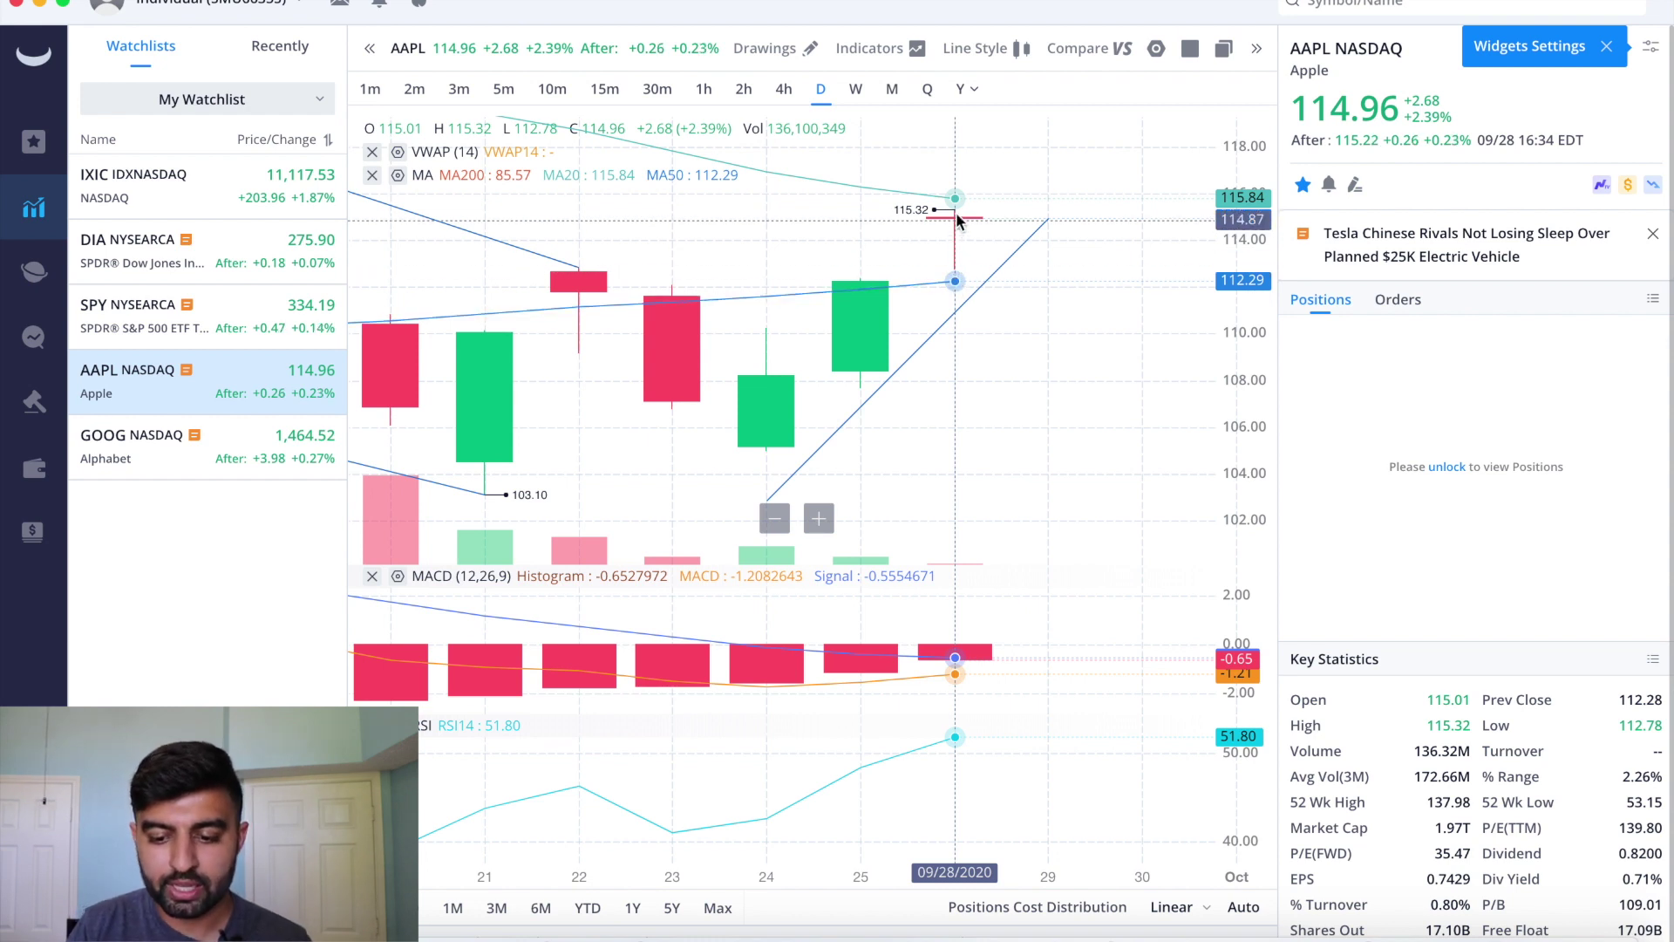
# Examine the September candles against the moving averages and select the short rising trend line beneath the latest candles.
pyautogui.scroll(-2, 961, 266)
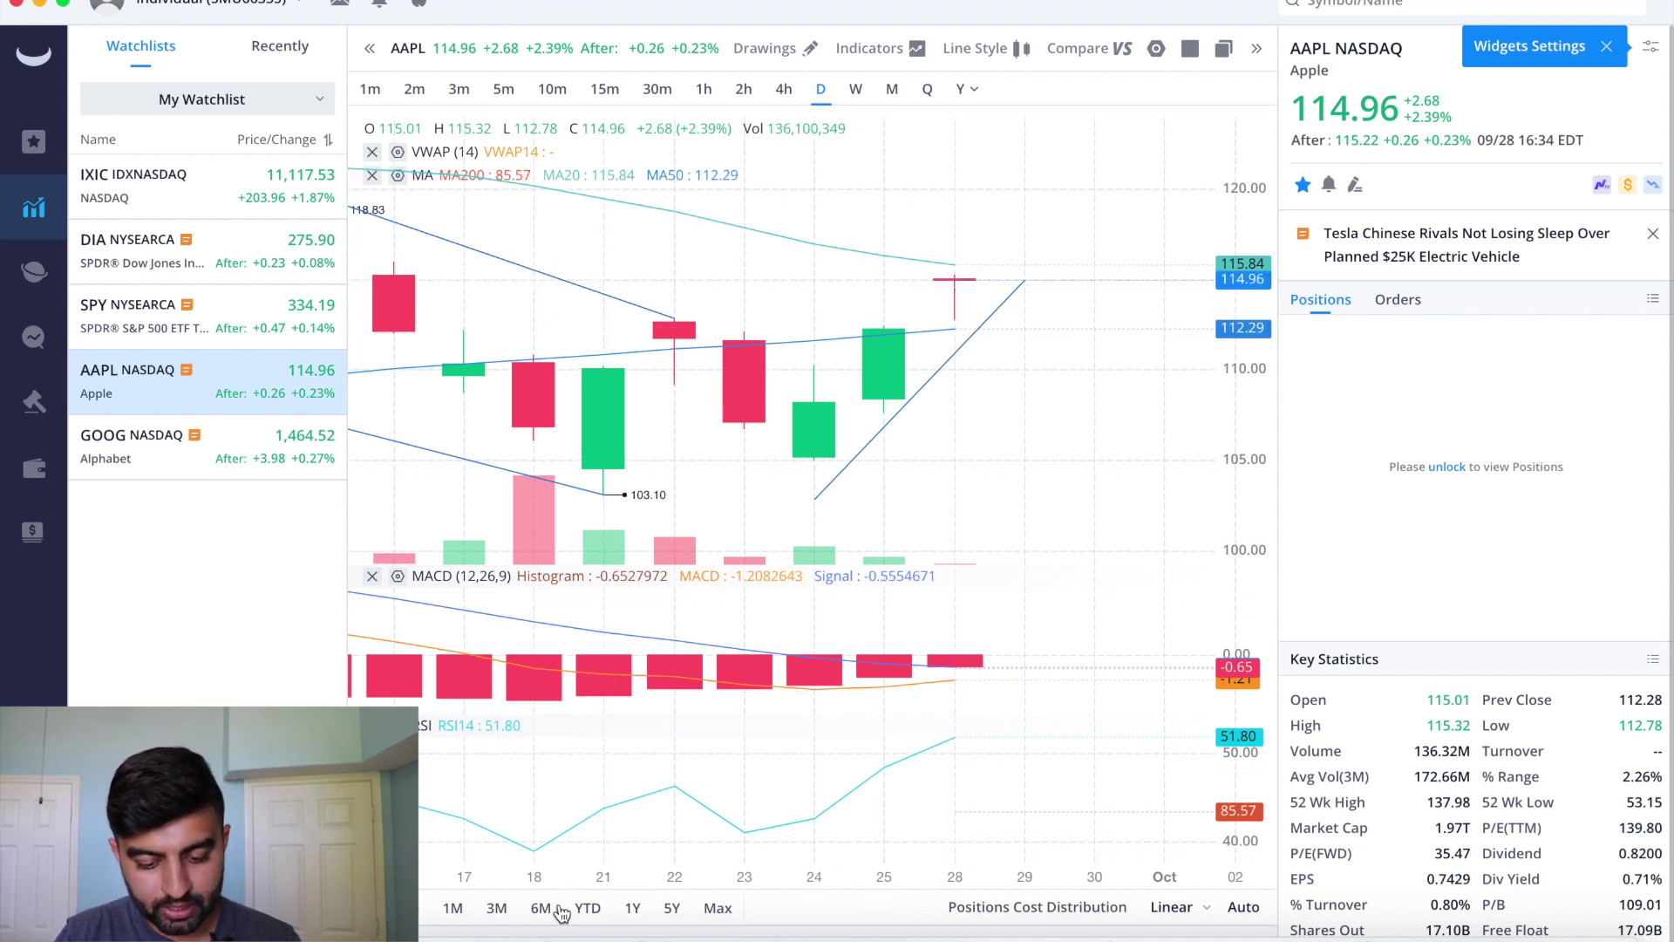
pyautogui.scroll(-5, 788, 483)
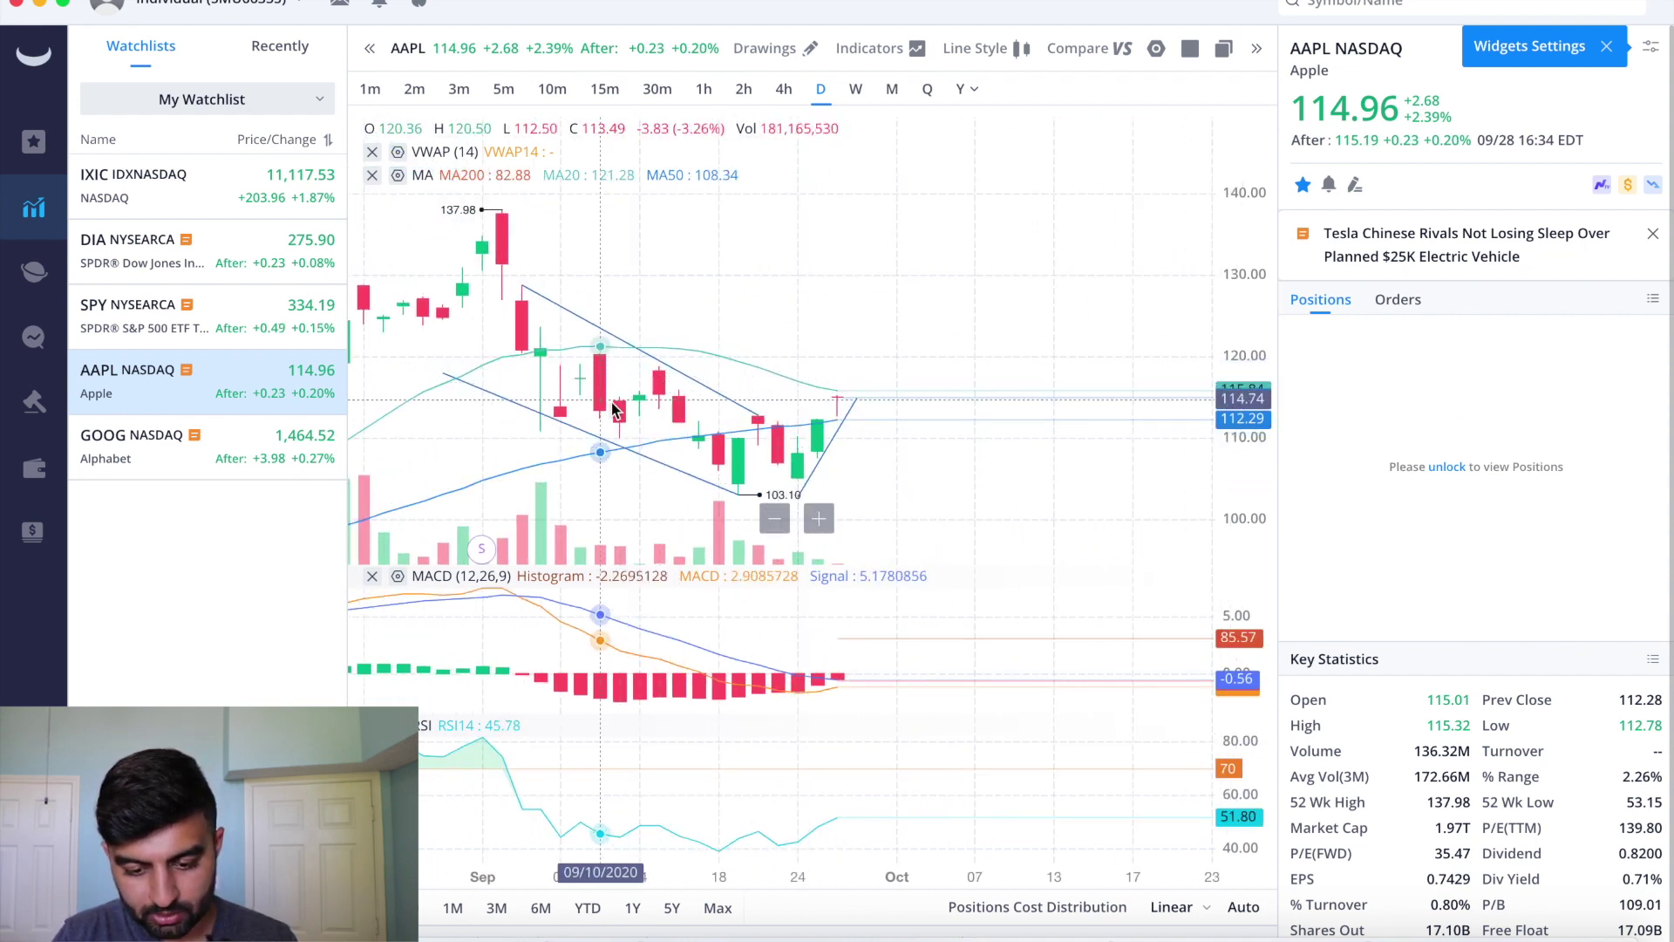
pyautogui.scroll(2, 654, 419)
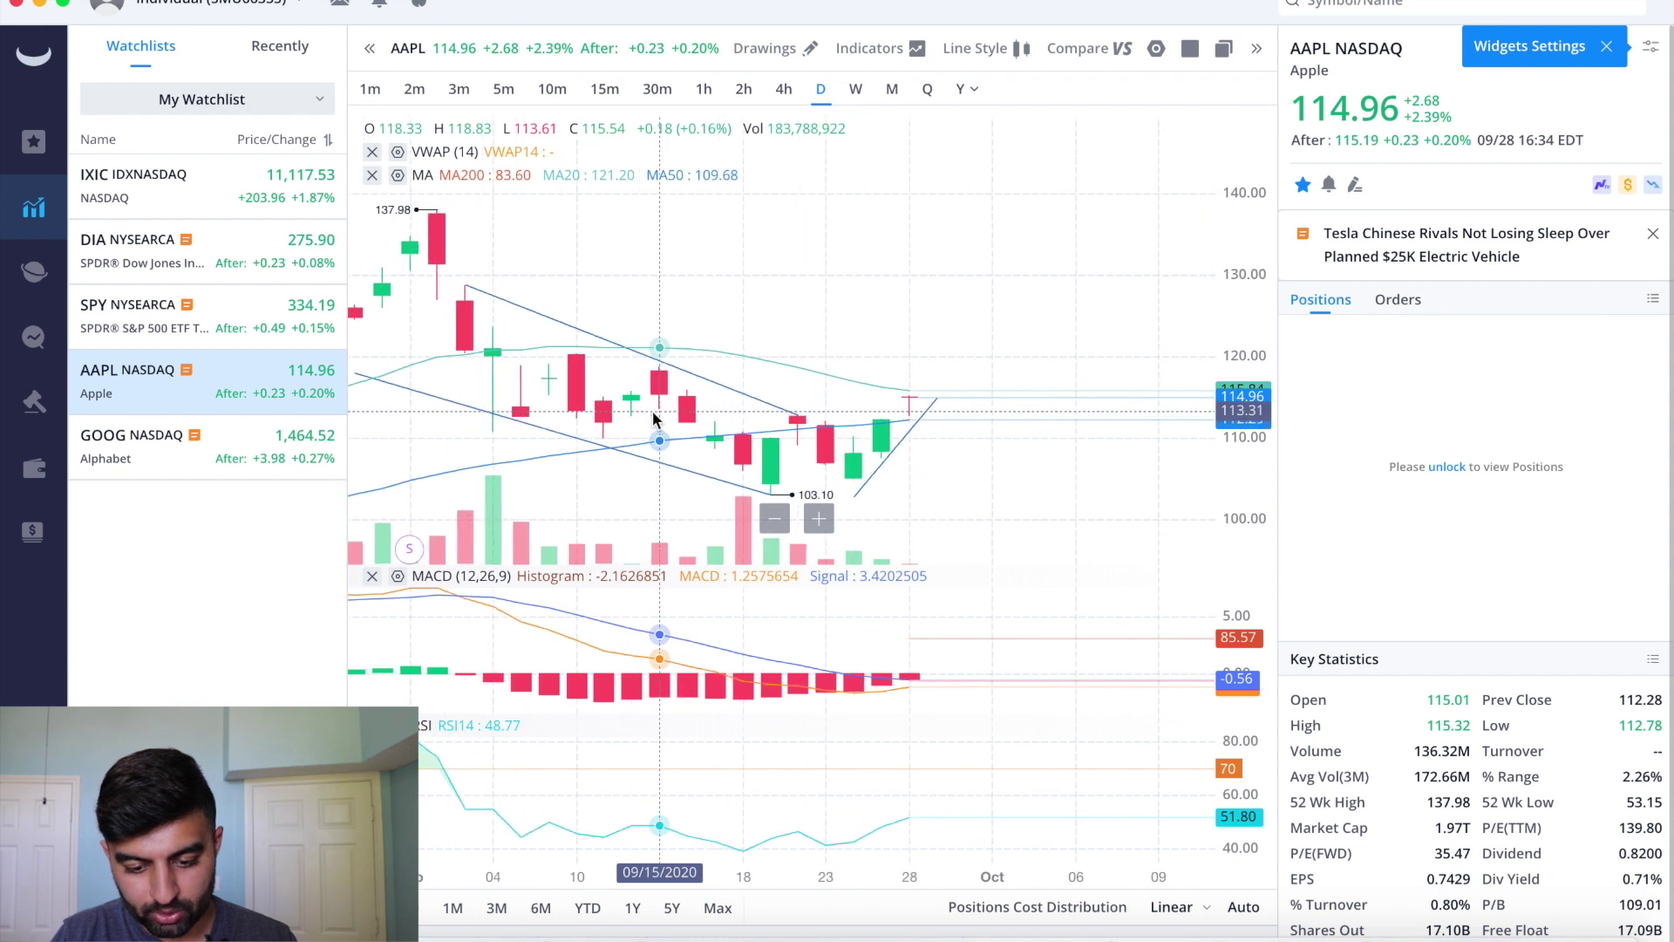
pyautogui.scroll(2, 654, 418)
pyautogui.scroll(-1, 654, 419)
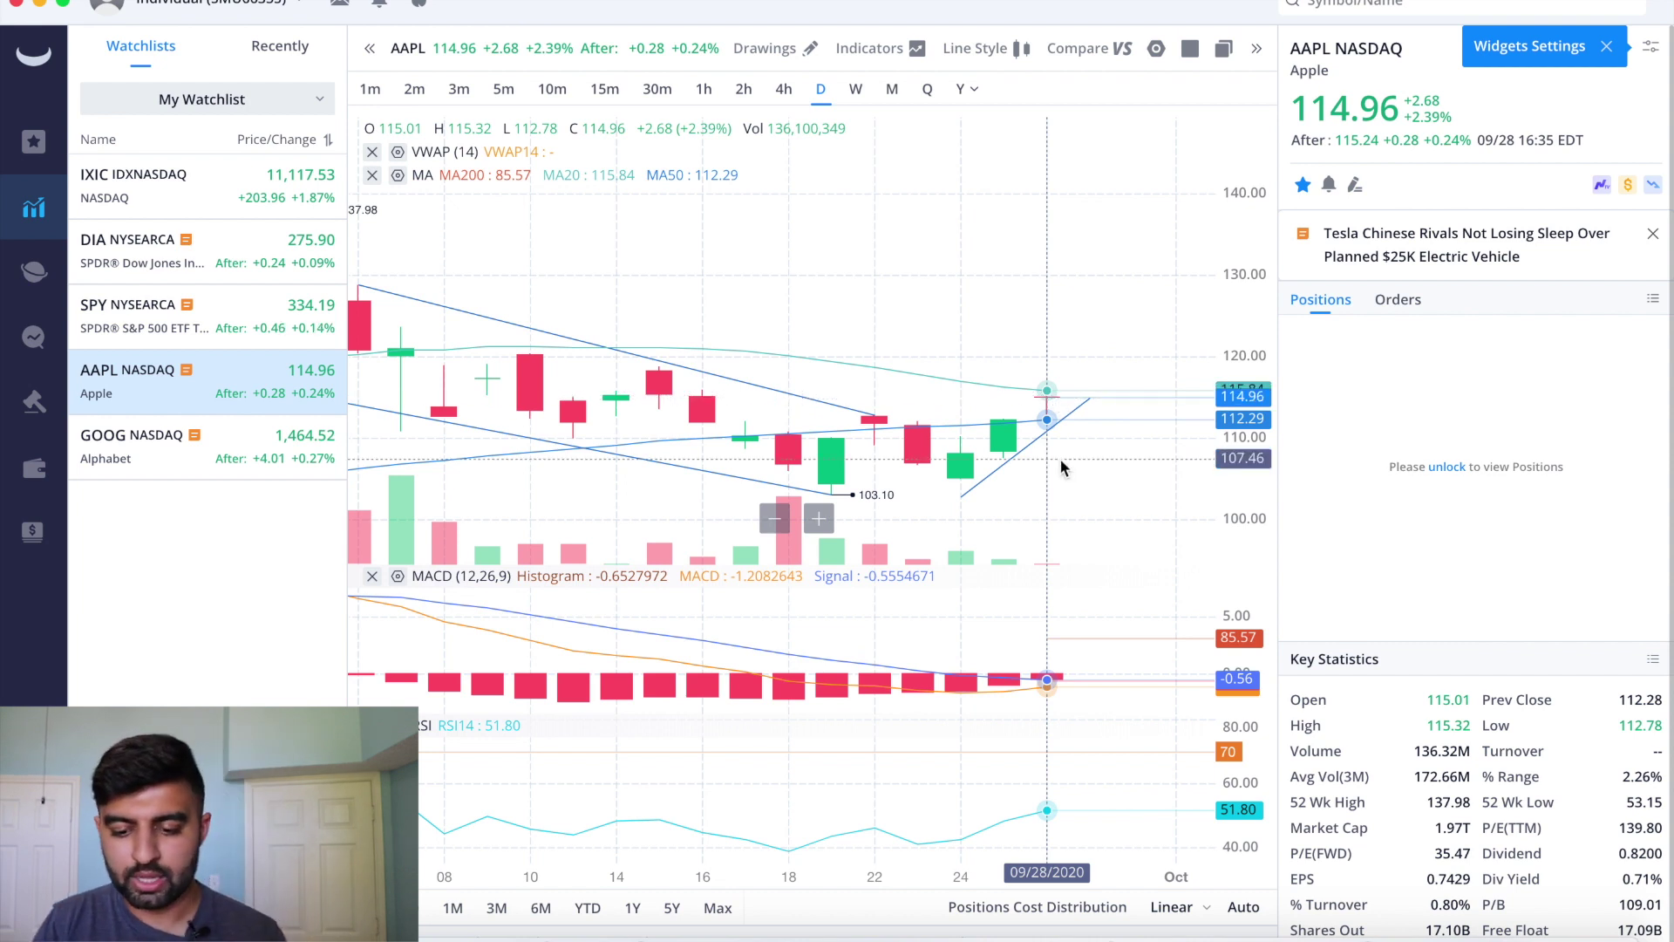
pyautogui.click(1055, 422)
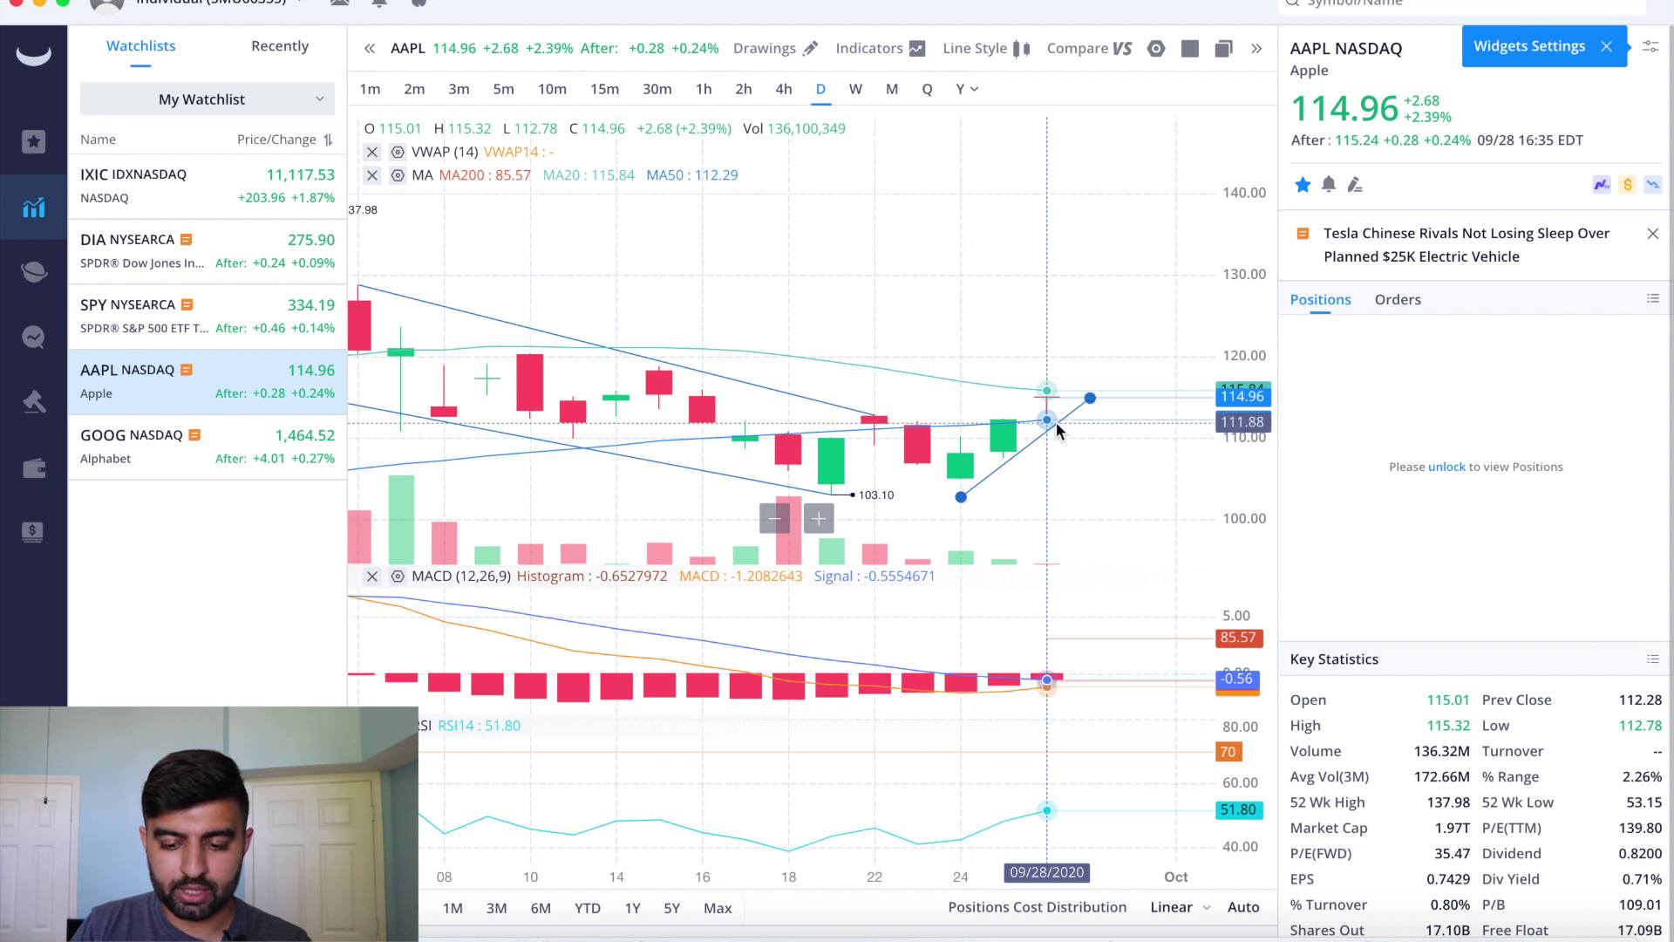